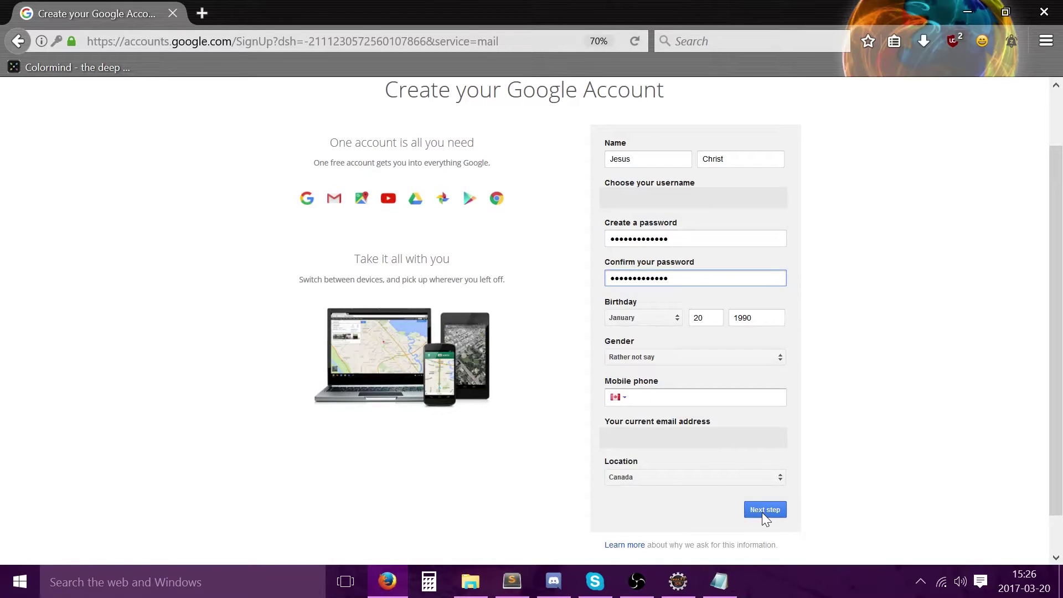
Submit the Google sign-up form and agree to the privacy terms.
{"action": "left_click", "coordinate": [762, 513]}
{"action": "scroll", "coordinate": [535, 460], "scroll_direction": "down", "scroll_amount": 5}
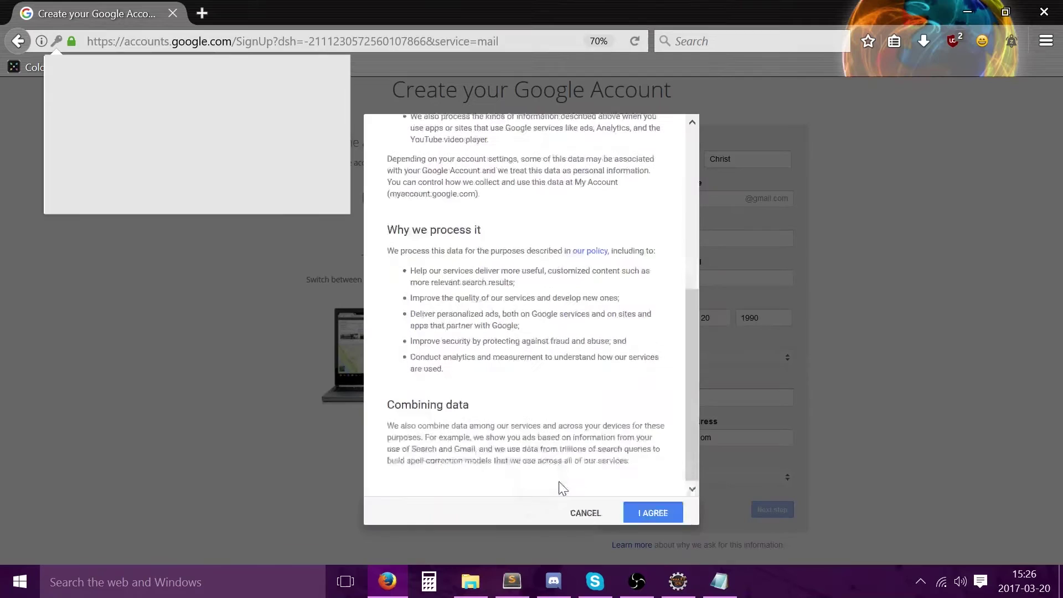
{"action": "left_click", "coordinate": [650, 506]}
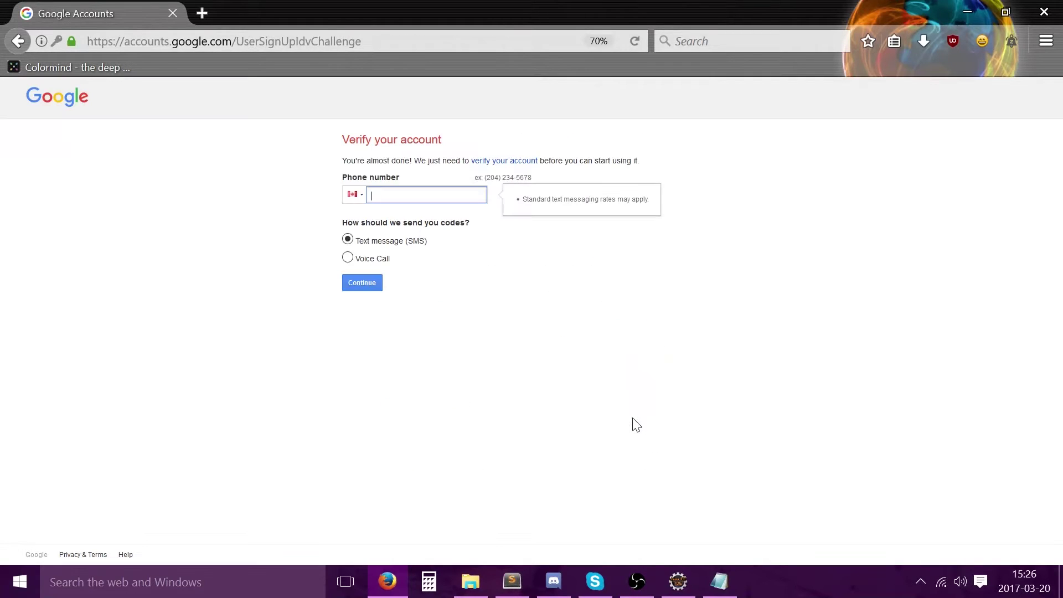
Verify the new account by phone using a voice-call code.
{"action": "left_click", "coordinate": [370, 261]}
{"action": "left_click", "coordinate": [392, 194]}
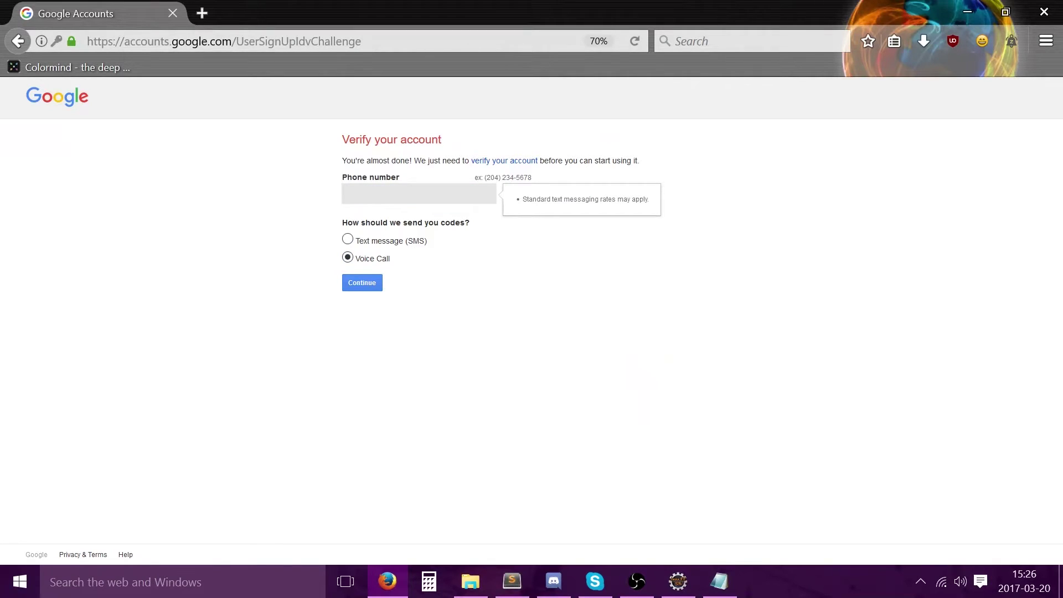
{"action": "key", "text": "Return"}
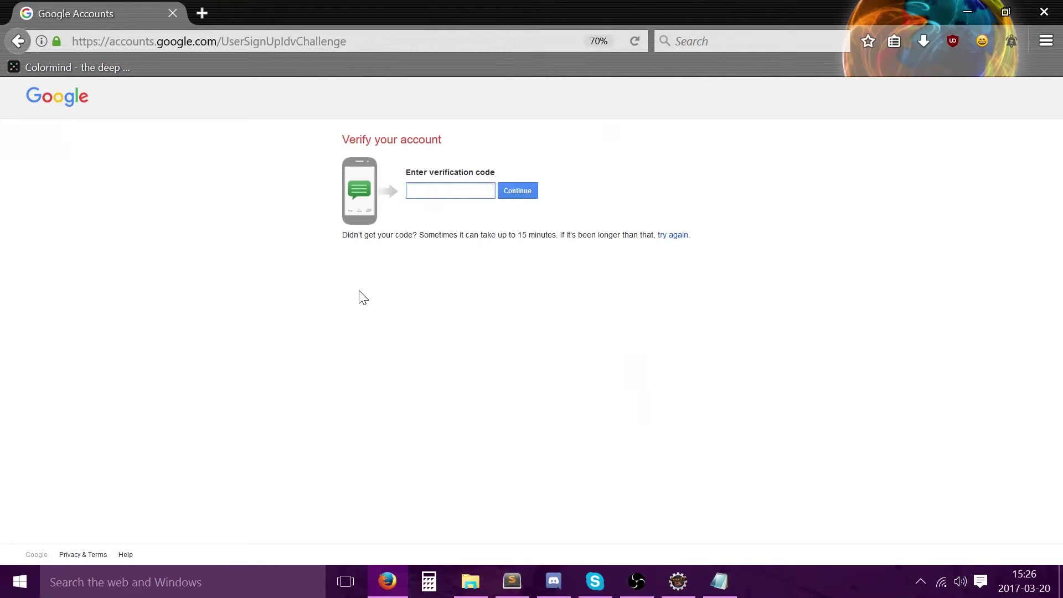
{"action": "key", "text": "Return"}
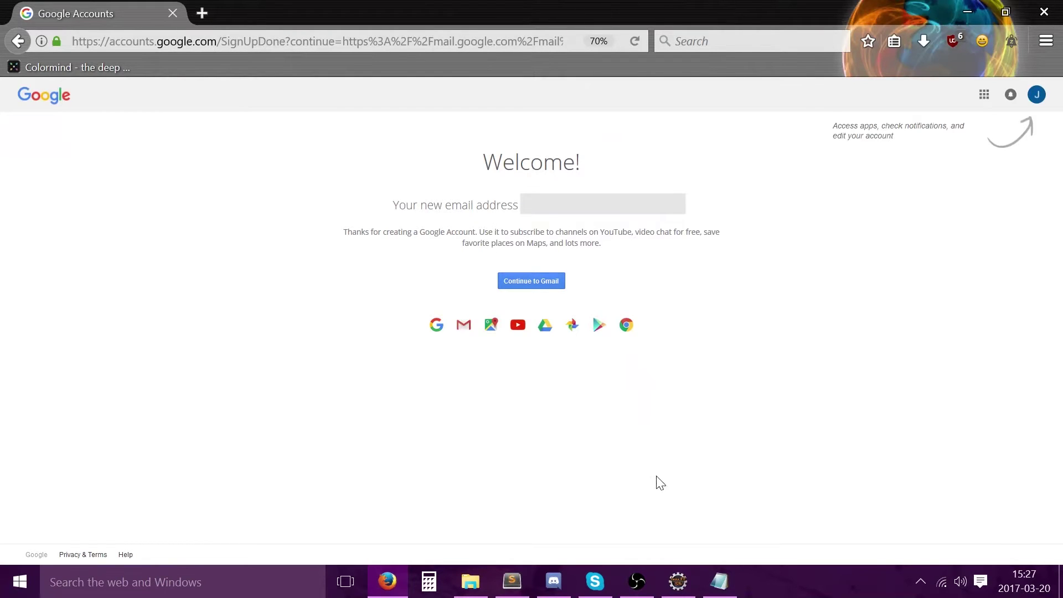
Launch AVOAC.jar from the AVOAC folder and centre its window.
{"action": "left_click", "coordinate": [472, 583]}
{"action": "left_click", "coordinate": [332, 283]}
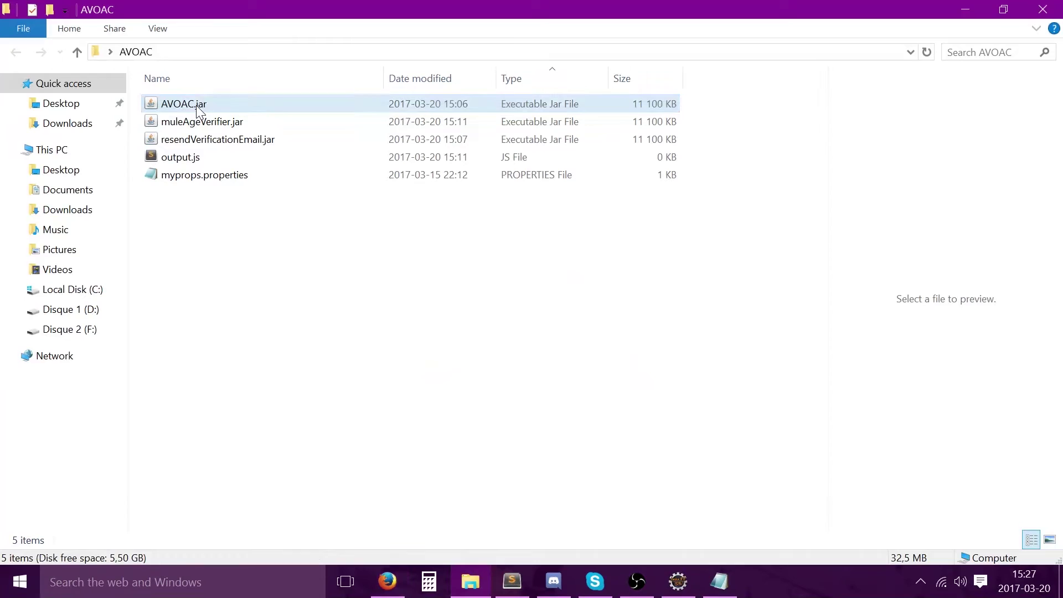
{"action": "left_click", "coordinate": [194, 109]}
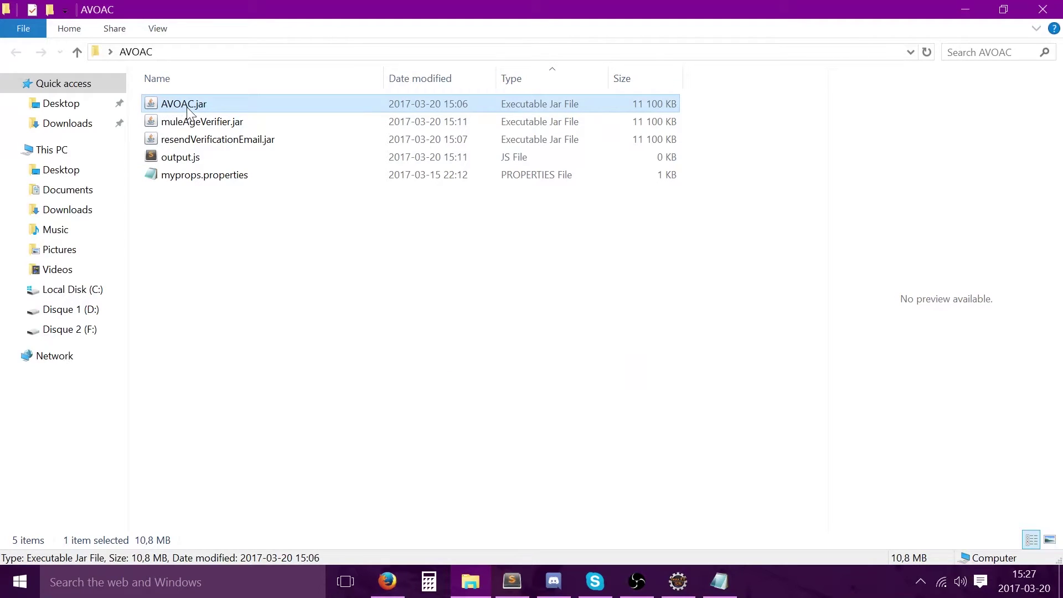
{"action": "left_click", "coordinate": [525, 287]}
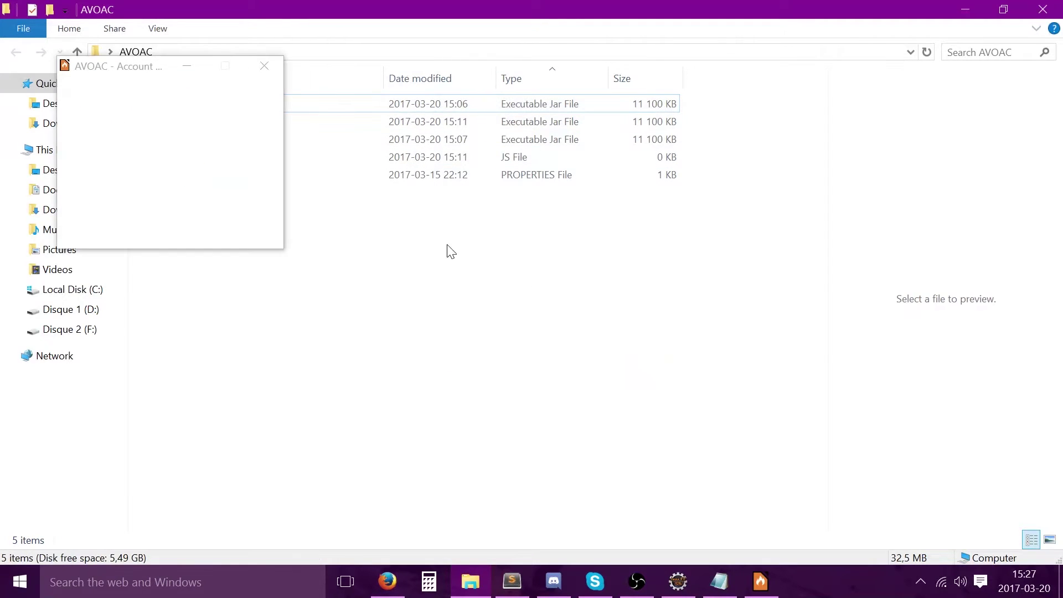
{"action": "left_click_drag", "start_coordinate": [117, 66], "coordinate": [435, 197]}
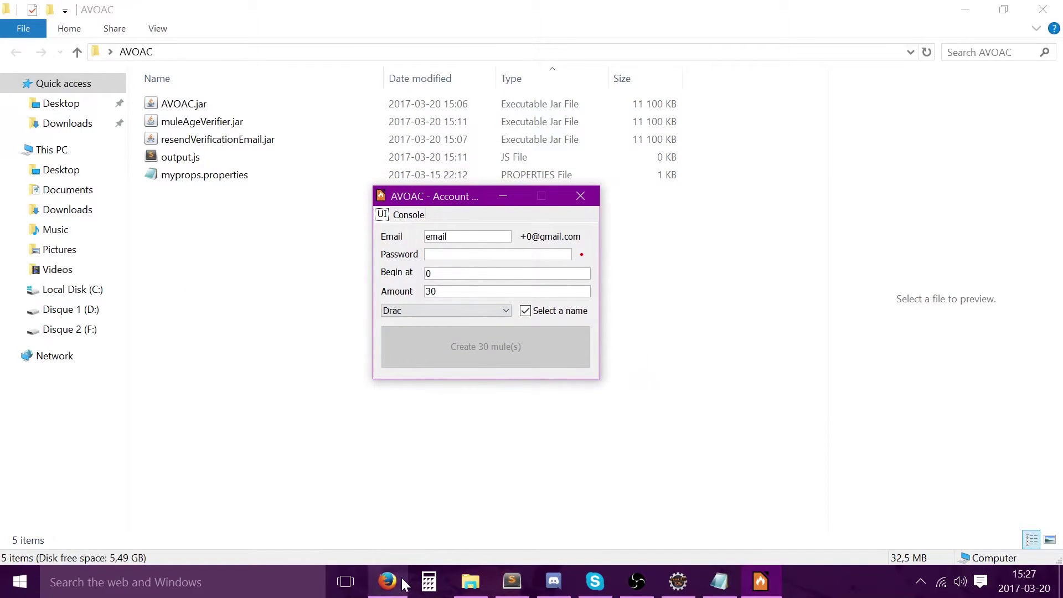
Paste the account password from Notepad into AVOAC's Password field.
{"action": "mouse_move", "coordinate": [403, 586]}
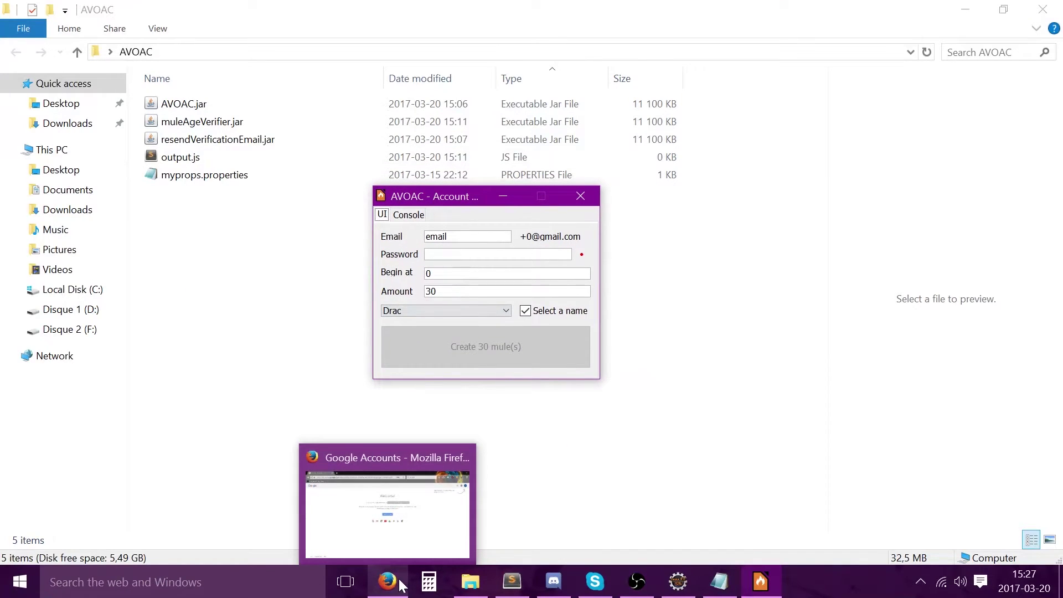
{"action": "left_click", "coordinate": [401, 585]}
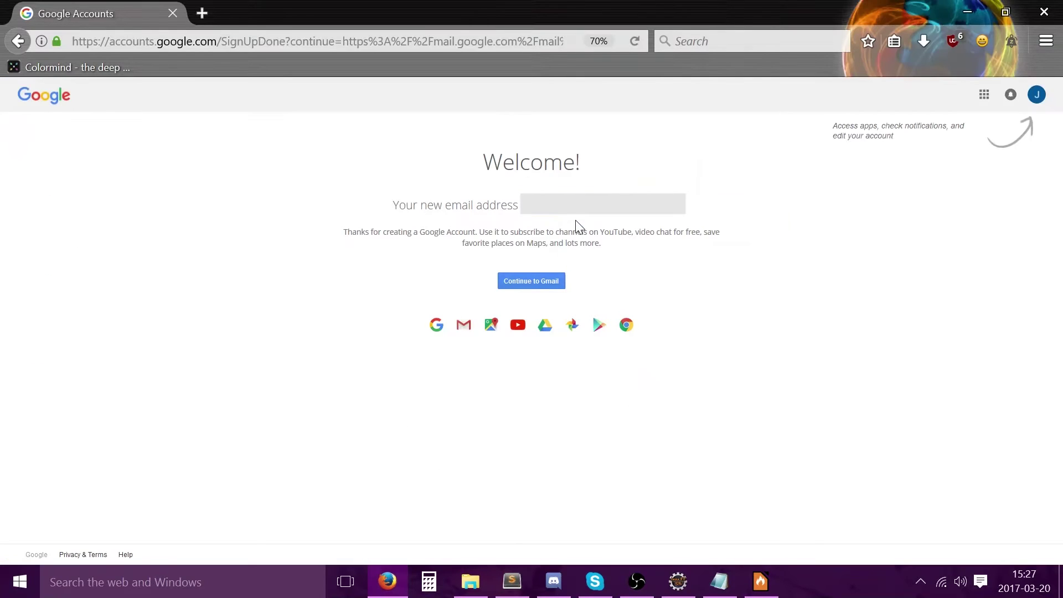
{"action": "left_click", "coordinate": [966, 11]}
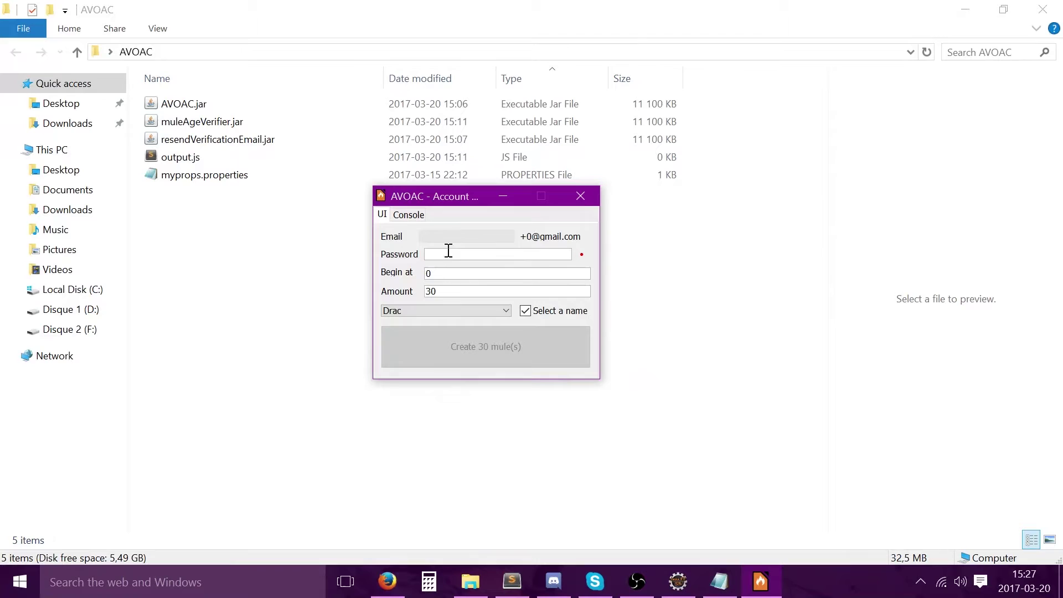
{"action": "left_click", "coordinate": [480, 253]}
{"action": "left_click", "coordinate": [719, 581]}
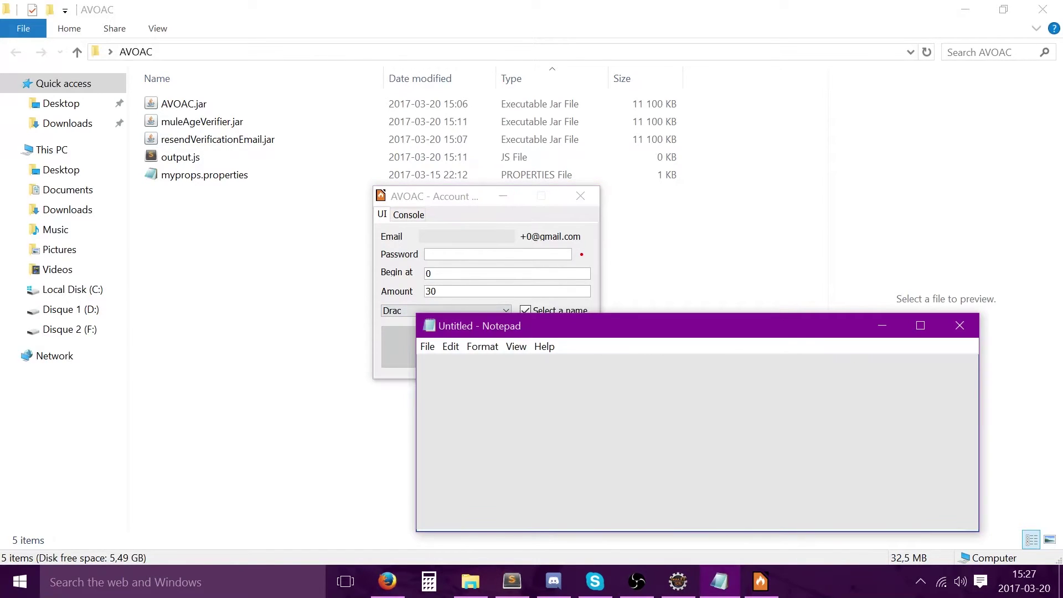
{"action": "left_click", "coordinate": [462, 257]}
{"action": "key", "text": "ctrl+v"}
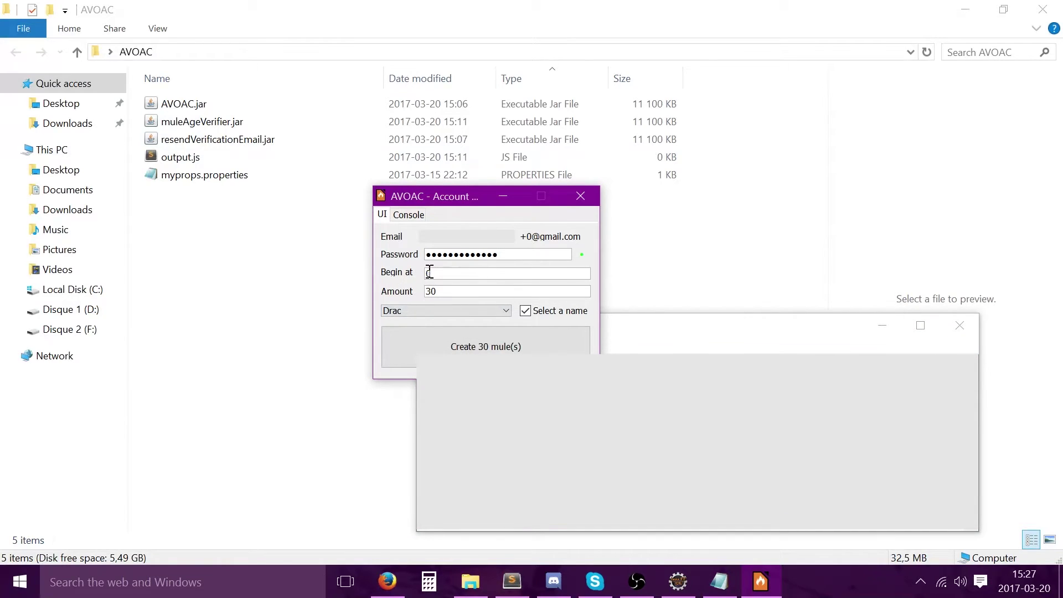
{"action": "left_click", "coordinate": [940, 321]}
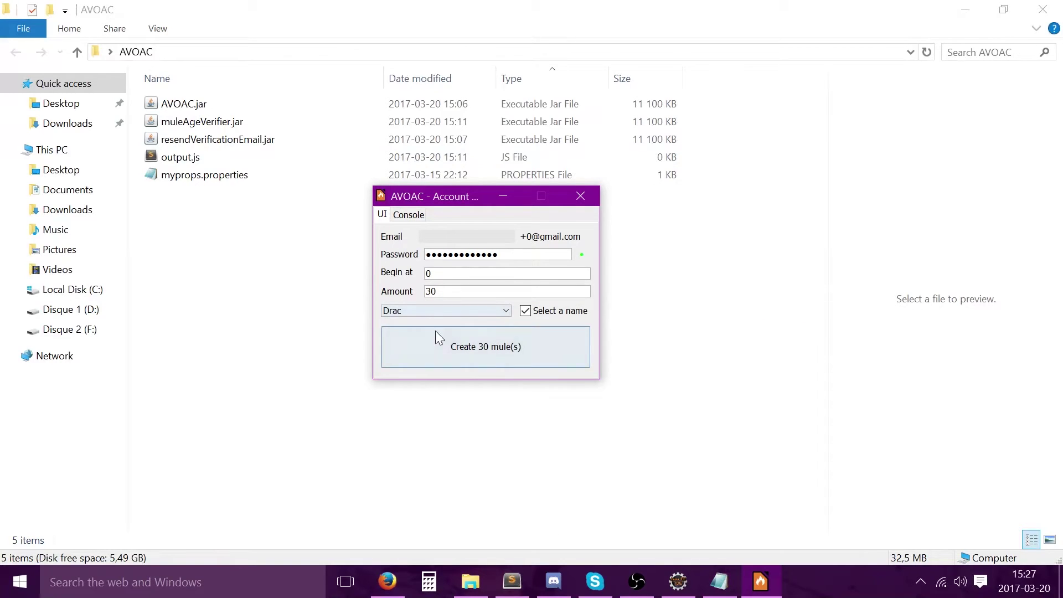
Choose Gharr as the mule name, create 30 mules, and save the password to myprops.properties.
{"action": "left_click", "coordinate": [505, 311]}
{"action": "left_click_drag", "start_coordinate": [505, 331], "coordinate": [502, 394]}
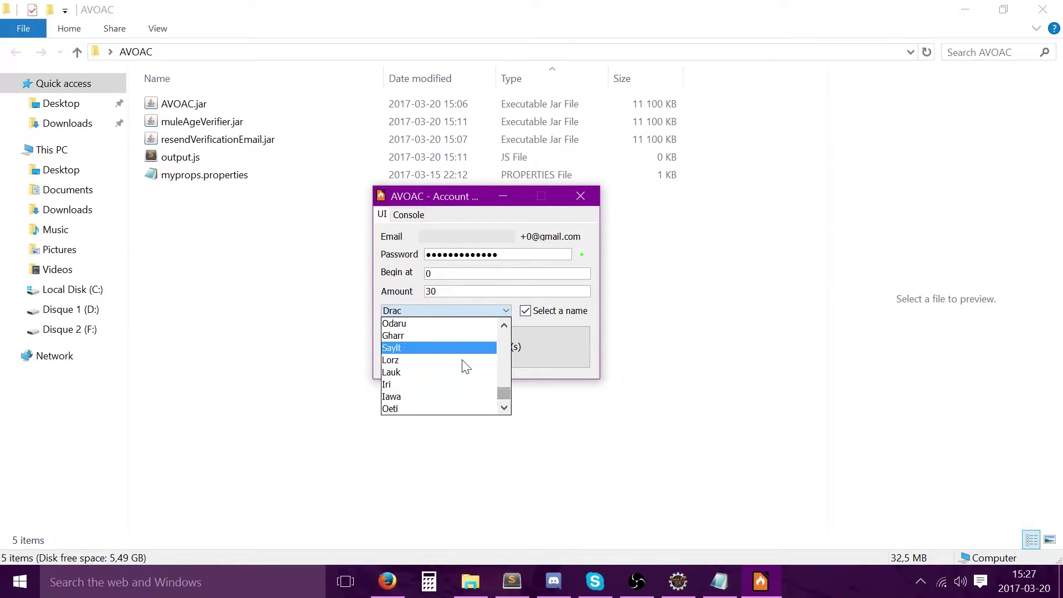
{"action": "left_click", "coordinate": [432, 338]}
{"action": "left_click", "coordinate": [519, 348]}
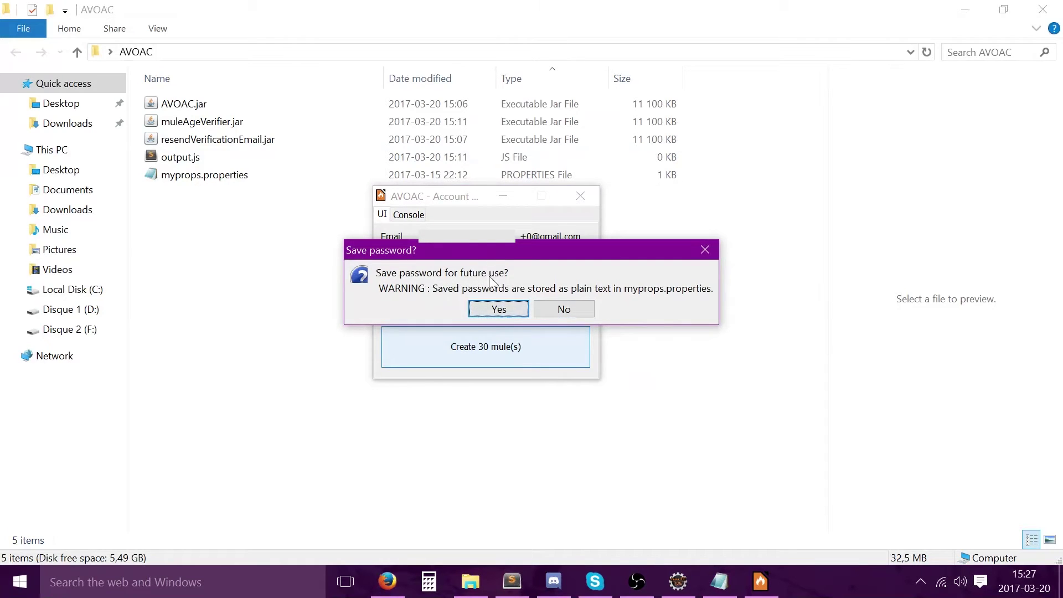
{"action": "key", "text": "Return"}
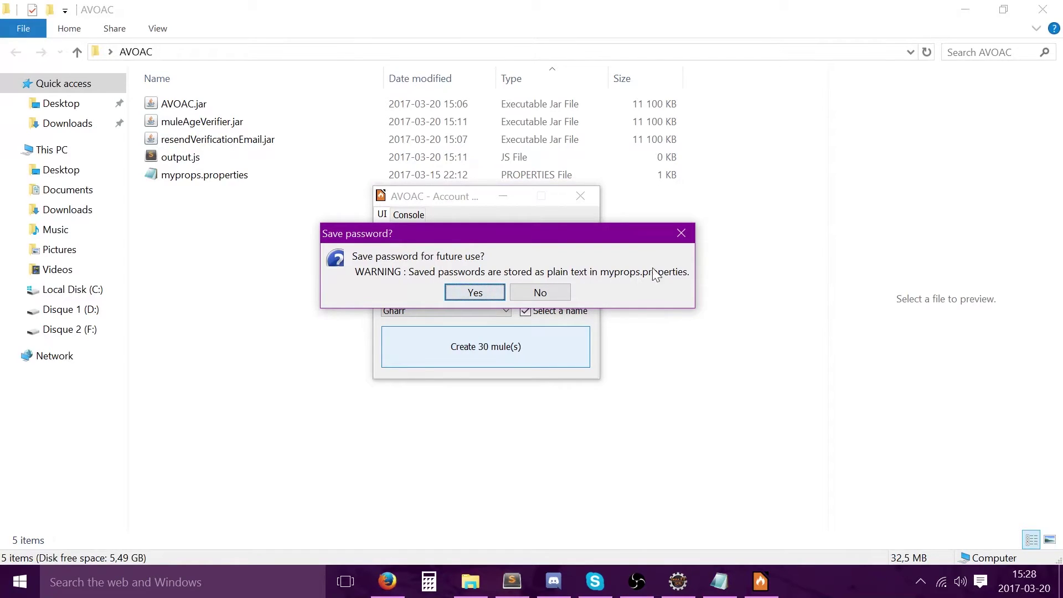
{"action": "left_click", "coordinate": [499, 298]}
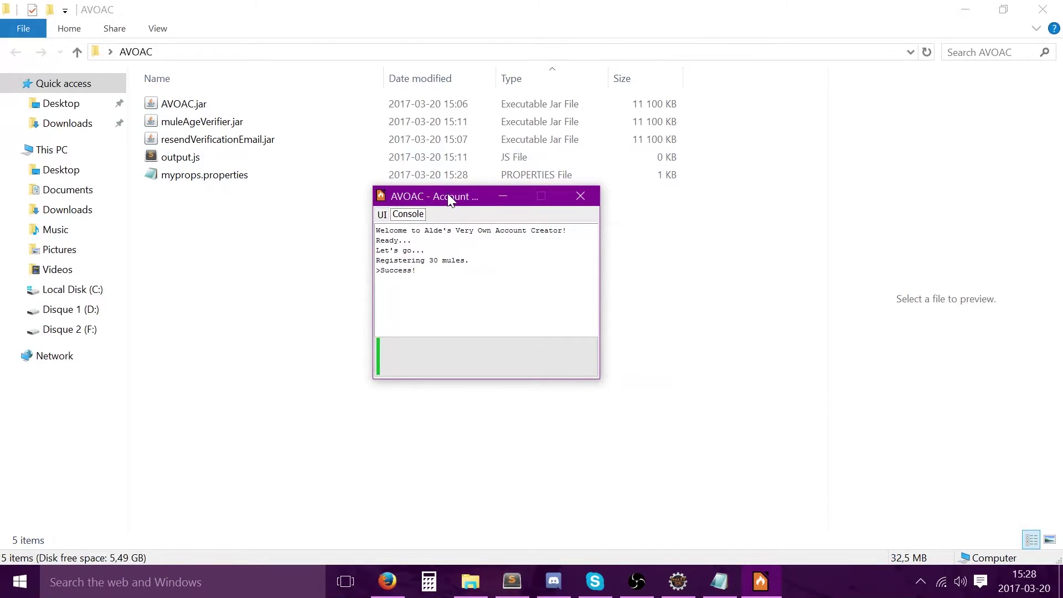
Watch the console log until all 30 registrations finish with Success: 30, Failed: 0.
{"action": "left_click_drag", "start_coordinate": [448, 194], "coordinate": [459, 185]}
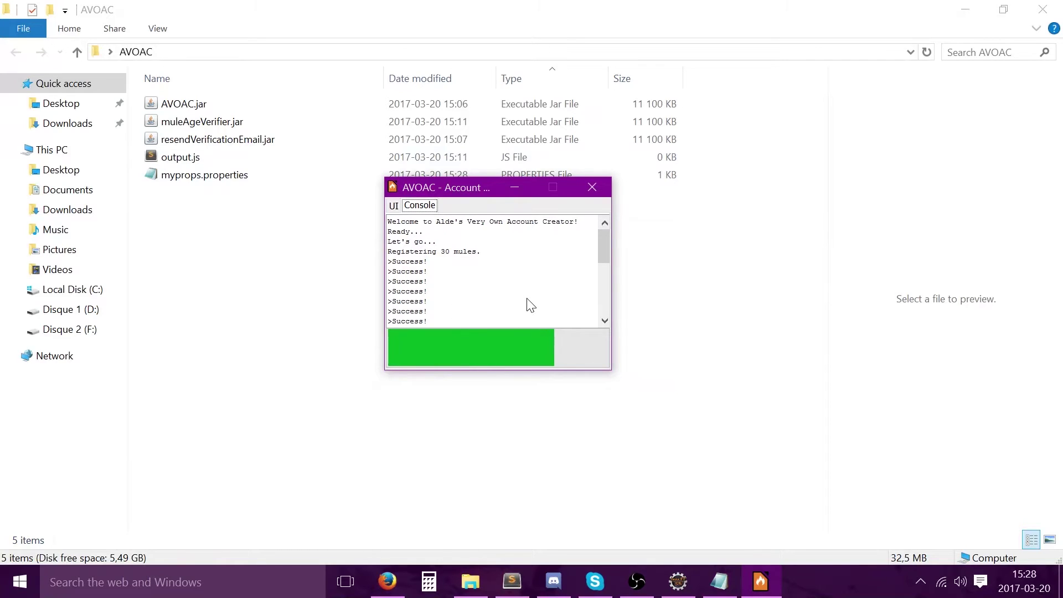
{"action": "left_click_drag", "start_coordinate": [606, 247], "coordinate": [603, 314]}
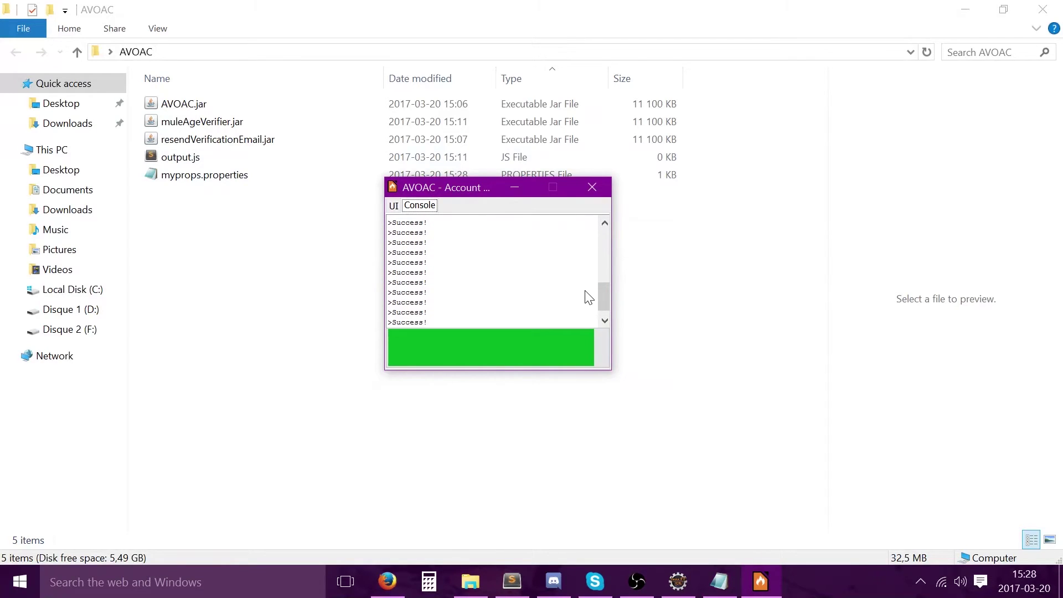
{"action": "scroll", "coordinate": [446, 298], "scroll_direction": "up", "scroll_amount": 7}
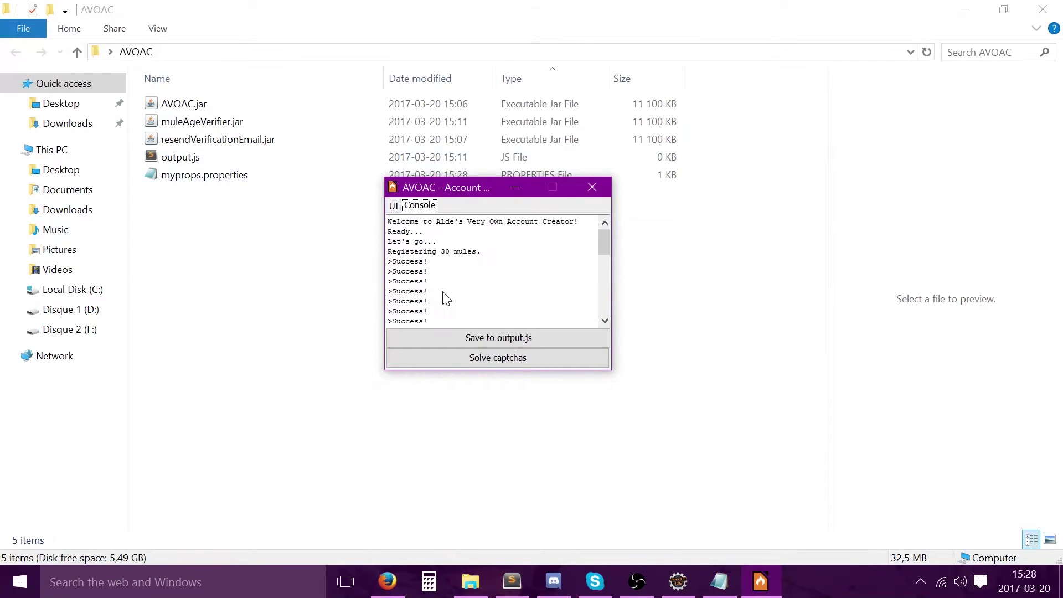
{"action": "scroll", "coordinate": [446, 298], "scroll_direction": "down", "scroll_amount": 4}
{"action": "scroll", "coordinate": [432, 302], "scroll_direction": "down", "scroll_amount": 4}
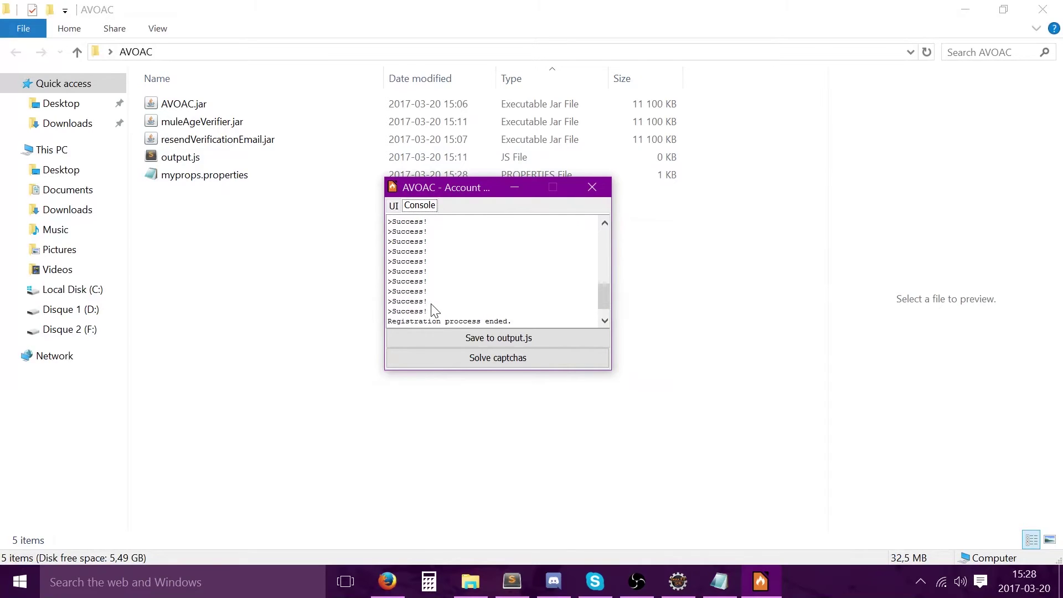
{"action": "scroll", "coordinate": [439, 301], "scroll_direction": "down", "scroll_amount": 1}
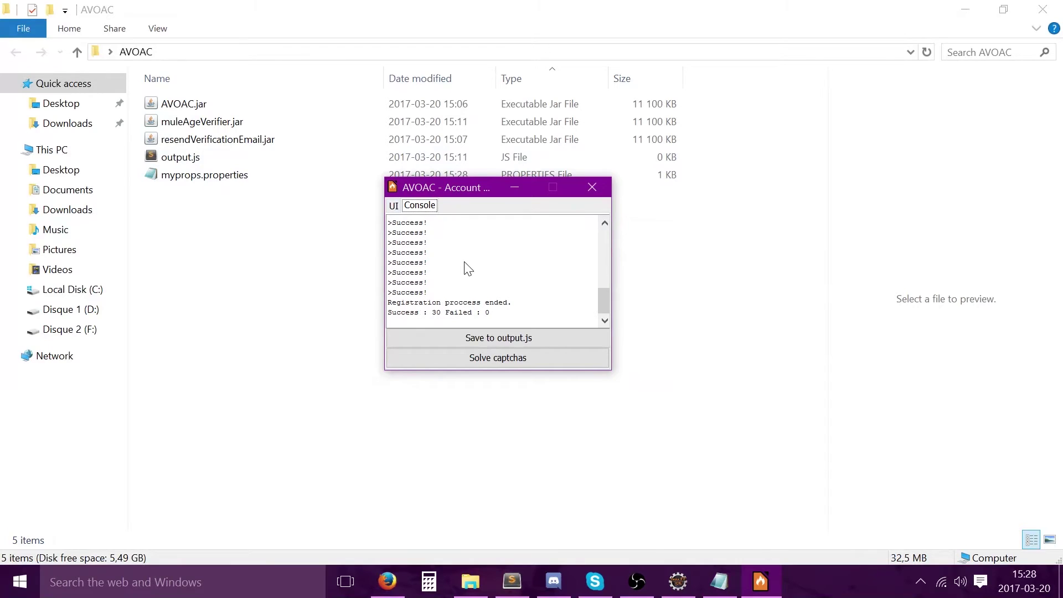
Save the accounts to output.js, view it in Sublime Text, then open AVOAC's Gmail Login window.
{"action": "left_click", "coordinate": [476, 339]}
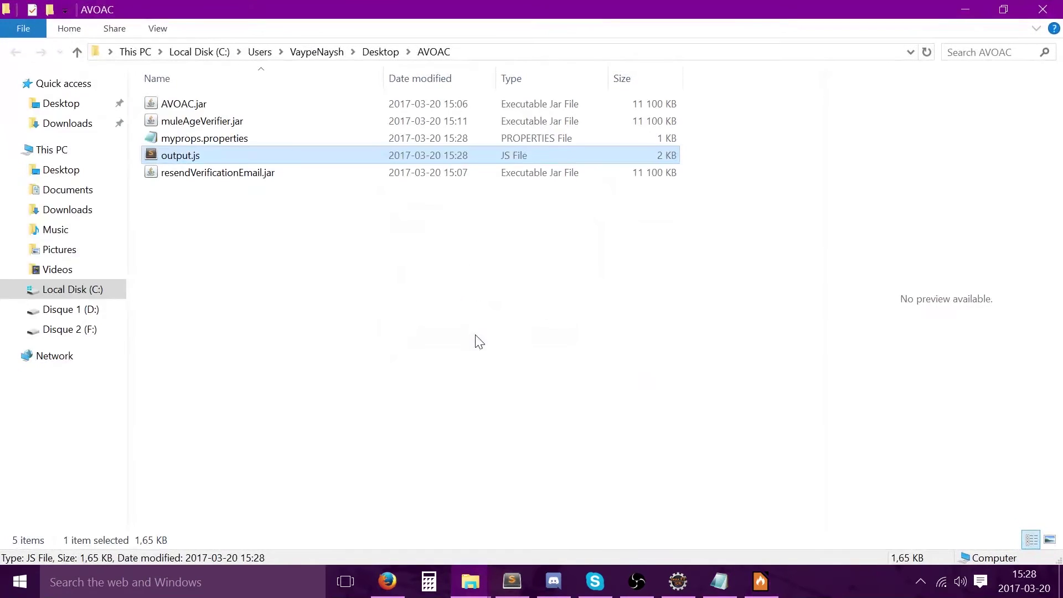
{"action": "double_click", "coordinate": [184, 158]}
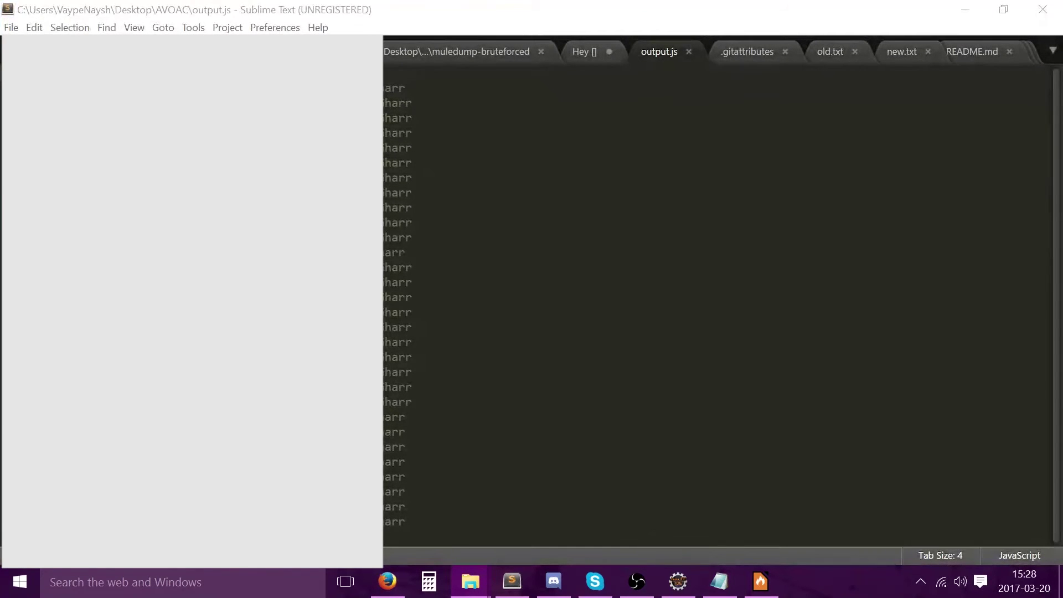
{"action": "left_click", "coordinate": [966, 10]}
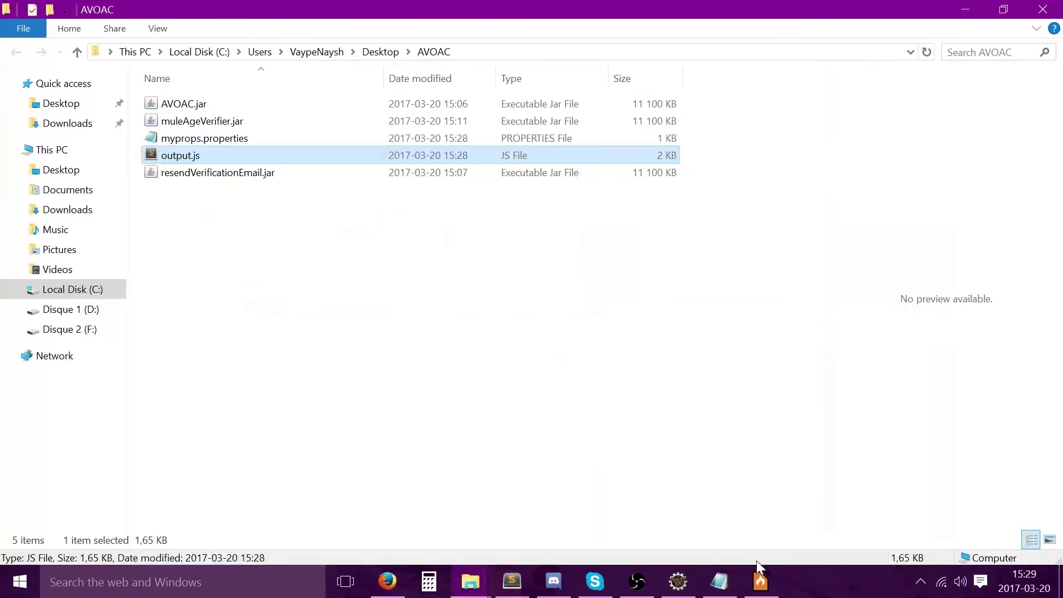
{"action": "left_click", "coordinate": [761, 580]}
{"action": "left_click", "coordinate": [533, 360]}
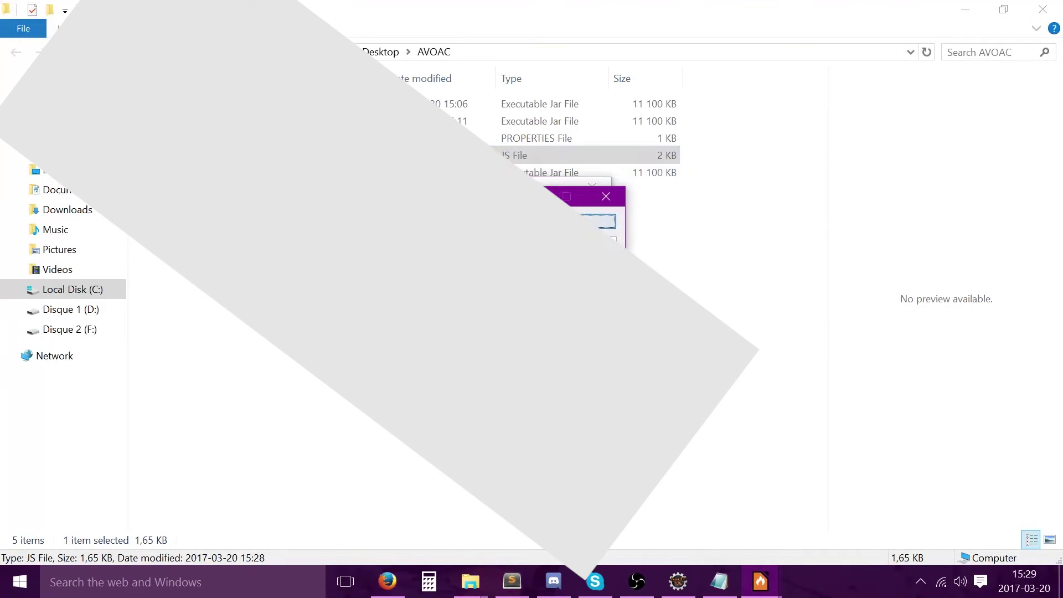
Allow the tool's mailbox access and switch less secure apps to Turn on.
{"action": "left_click", "coordinate": [487, 222]}
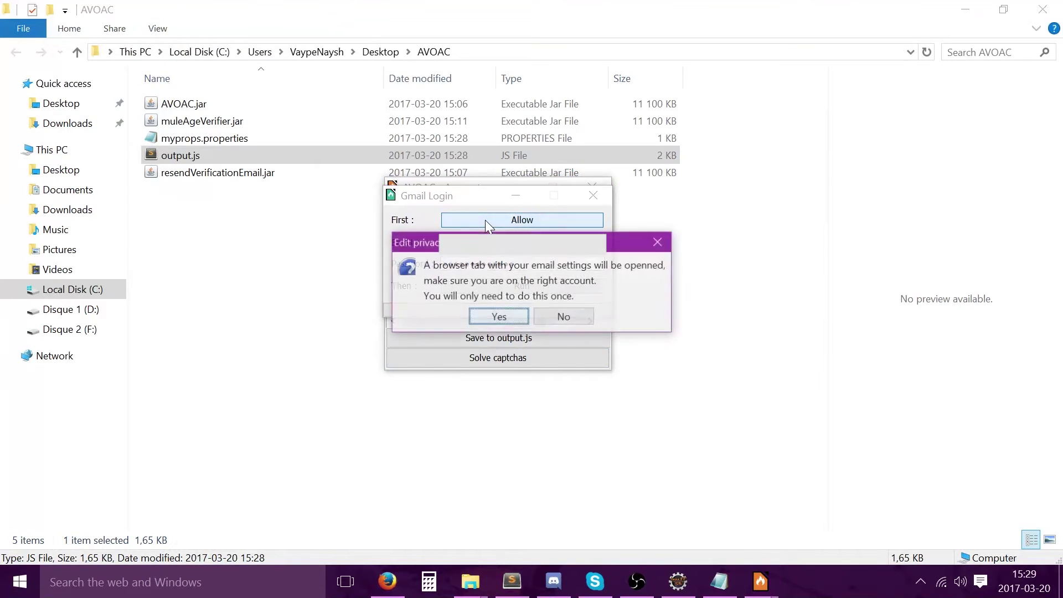
{"action": "left_click", "coordinate": [486, 320]}
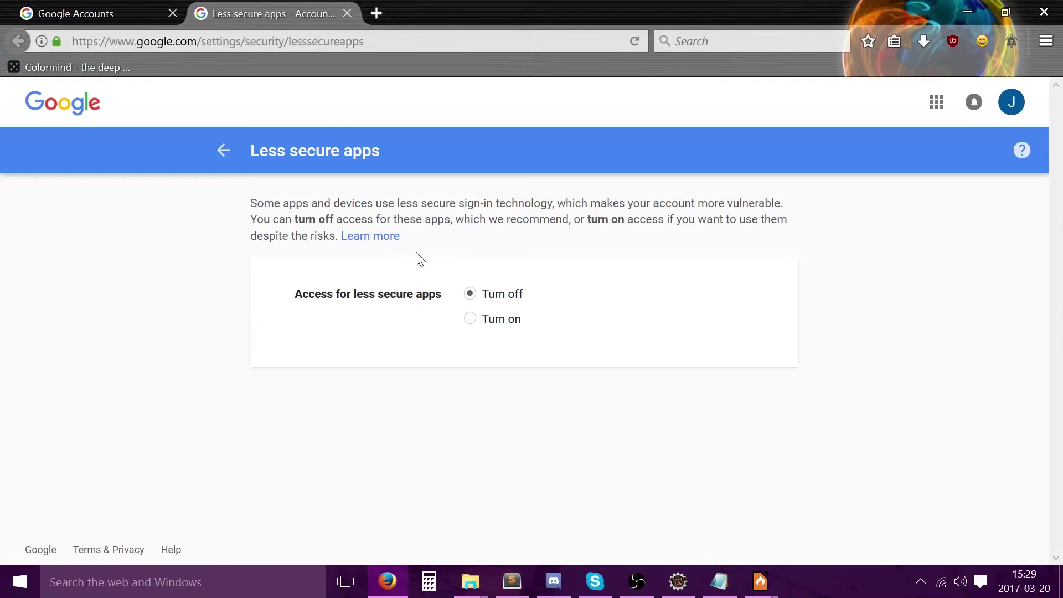
{"action": "left_click", "coordinate": [472, 319]}
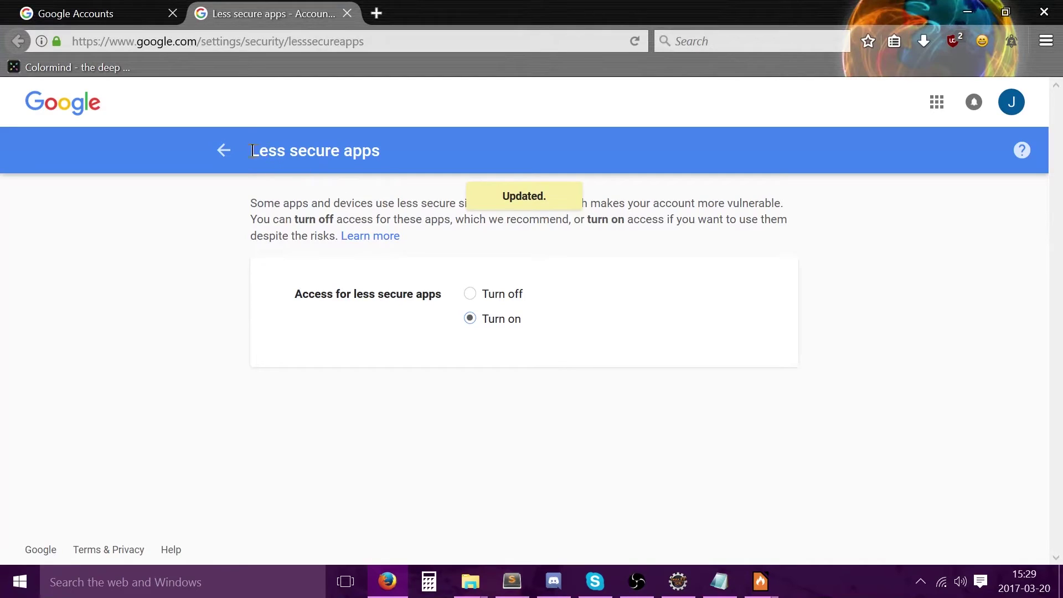
{"action": "left_click_drag", "start_coordinate": [252, 150], "coordinate": [385, 157]}
{"action": "left_click", "coordinate": [370, 151]}
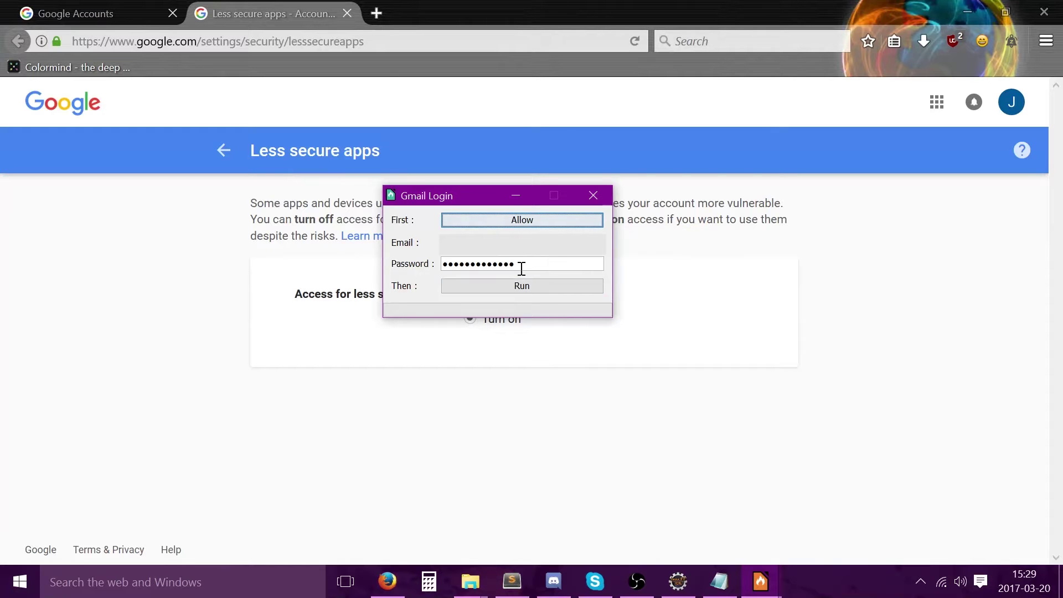
Run the Gmail login with automatic email retrieval, then centre the Solver showing 30 left.
{"action": "left_click", "coordinate": [533, 287]}
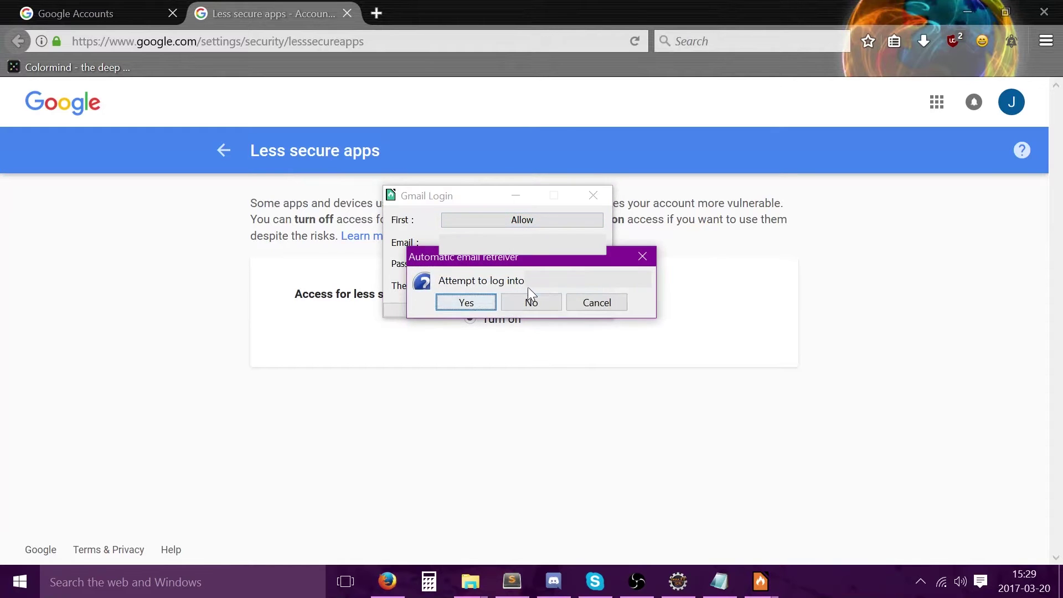
{"action": "left_click", "coordinate": [475, 303]}
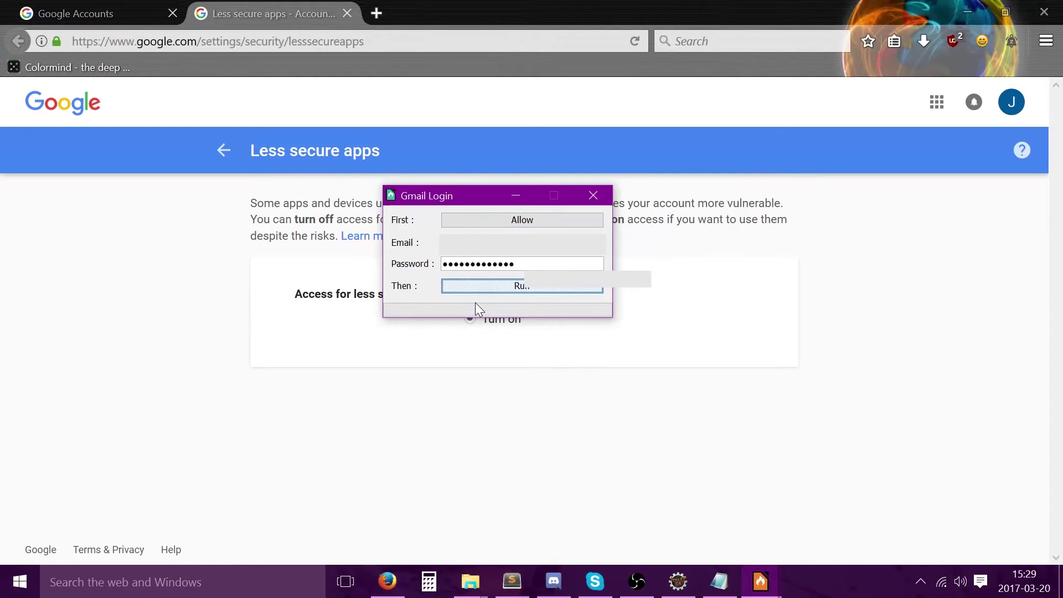
{"action": "left_click", "coordinate": [533, 264]}
{"action": "left_click", "coordinate": [540, 267]}
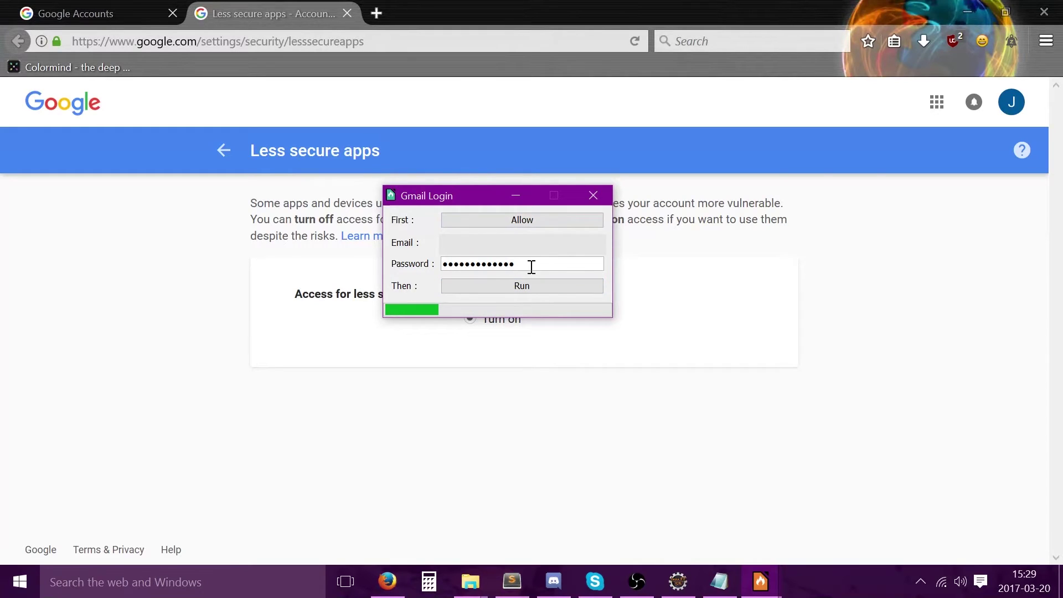
{"action": "double_click", "coordinate": [476, 270]}
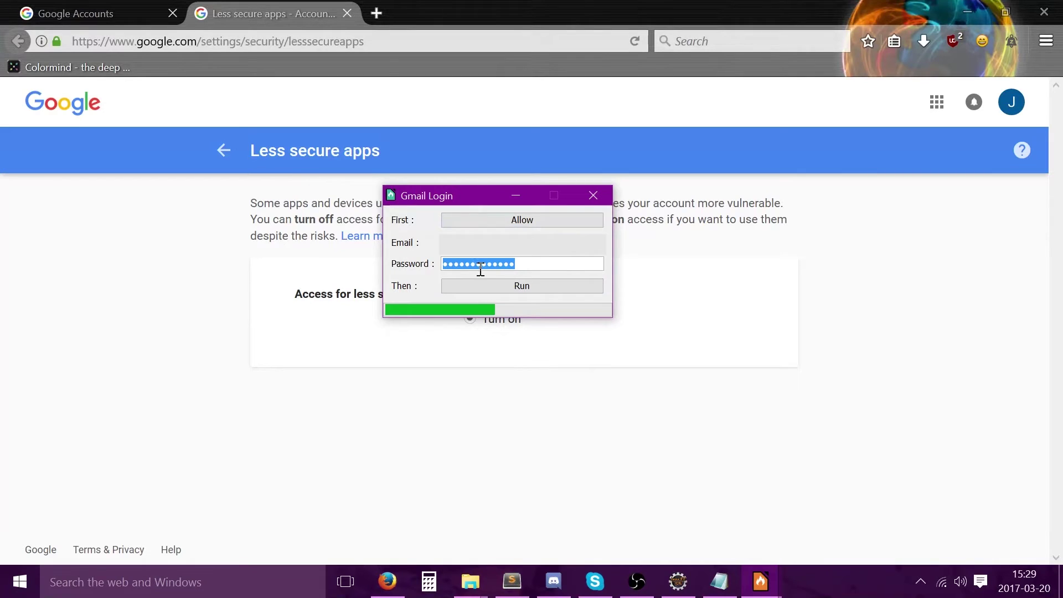
{"action": "left_click", "coordinate": [532, 270]}
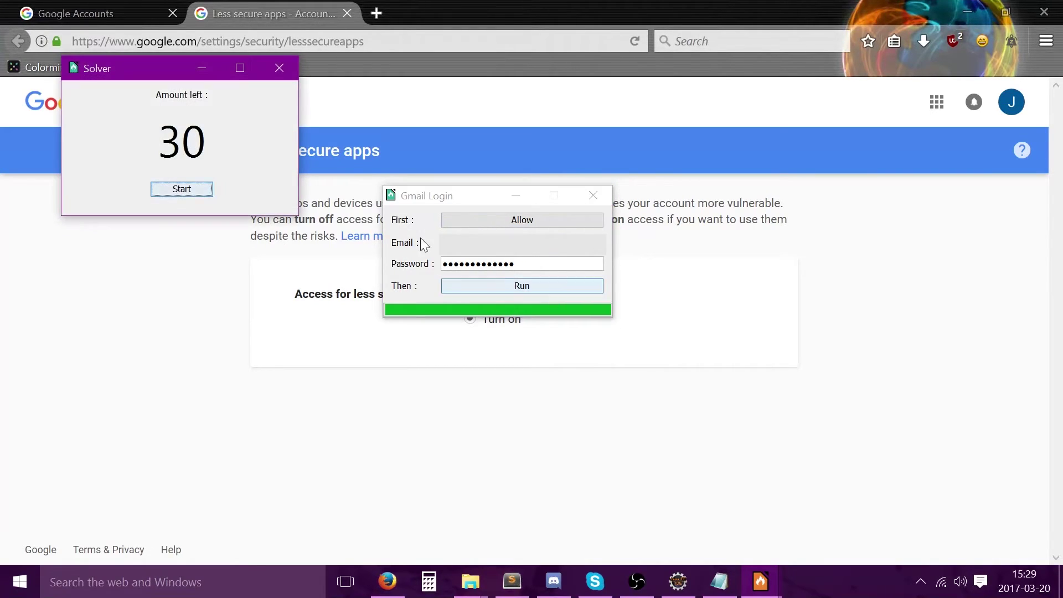
{"action": "mouse_move", "coordinate": [141, 73]}
{"action": "left_mouse_down"}
{"action": "mouse_move", "coordinate": [488, 164]}
{"action": "mouse_move", "coordinate": [451, 164]}
{"action": "left_mouse_up"}
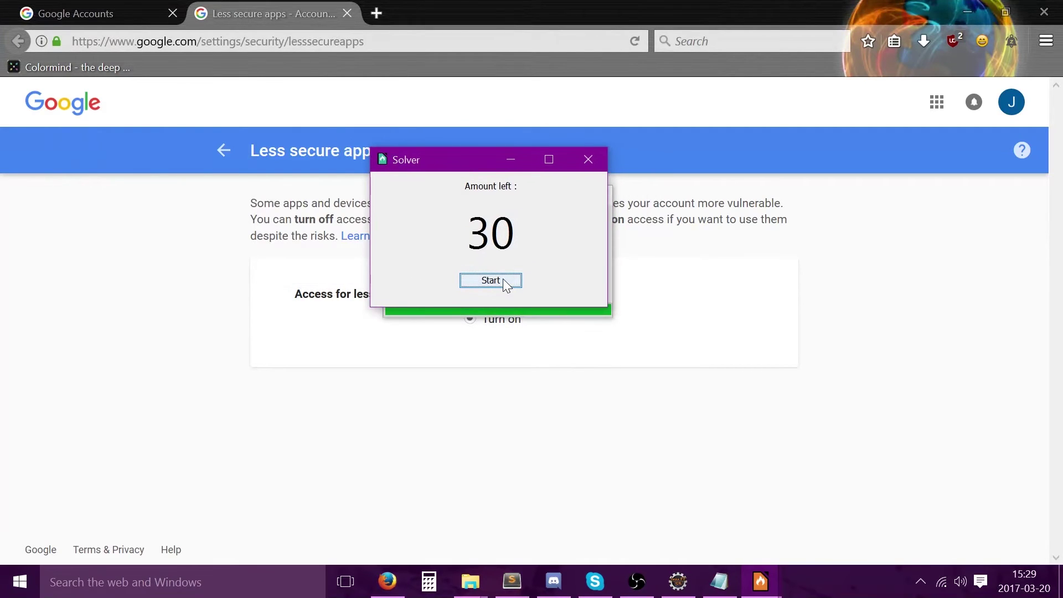
Start the Solver and answer the first captchas, including 'dclose millcroft' and 'andr56'.
{"action": "left_click", "coordinate": [502, 279]}
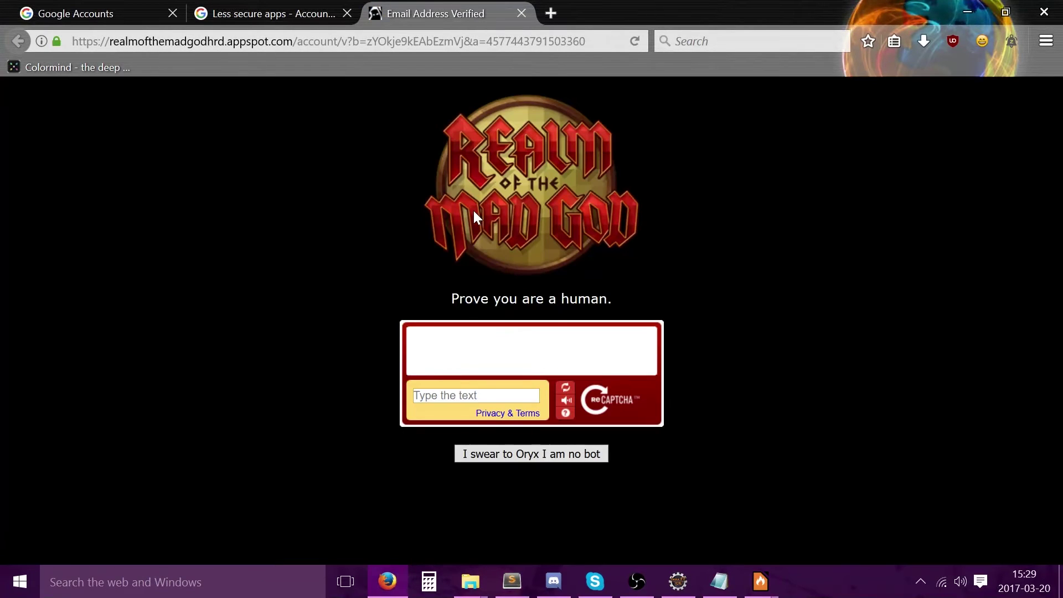
{"action": "left_click", "coordinate": [493, 396]}
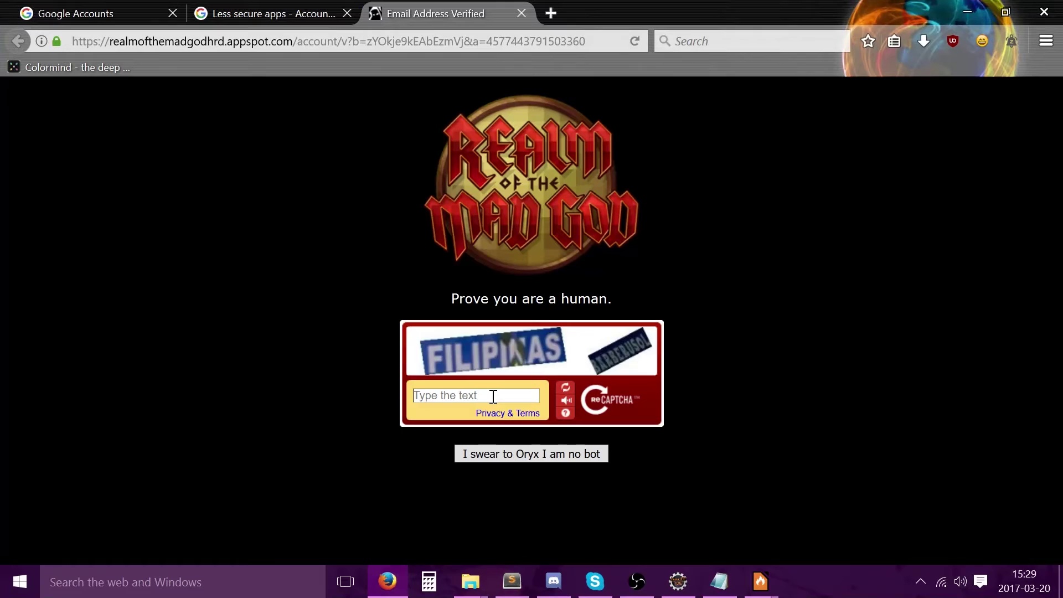
{"action": "type", "text": "f"}
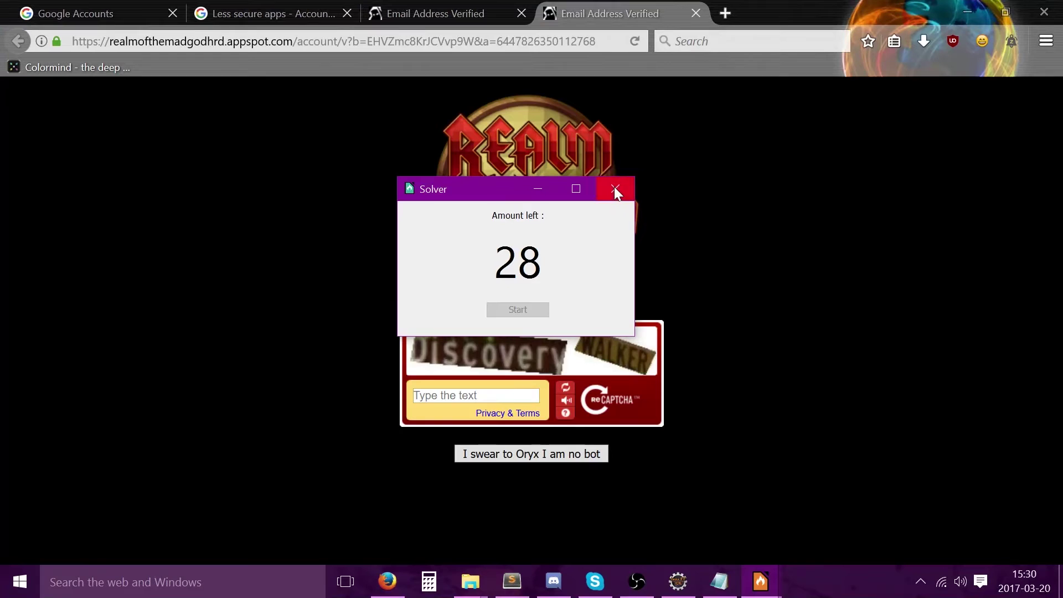
{"action": "left_click", "coordinate": [522, 397]}
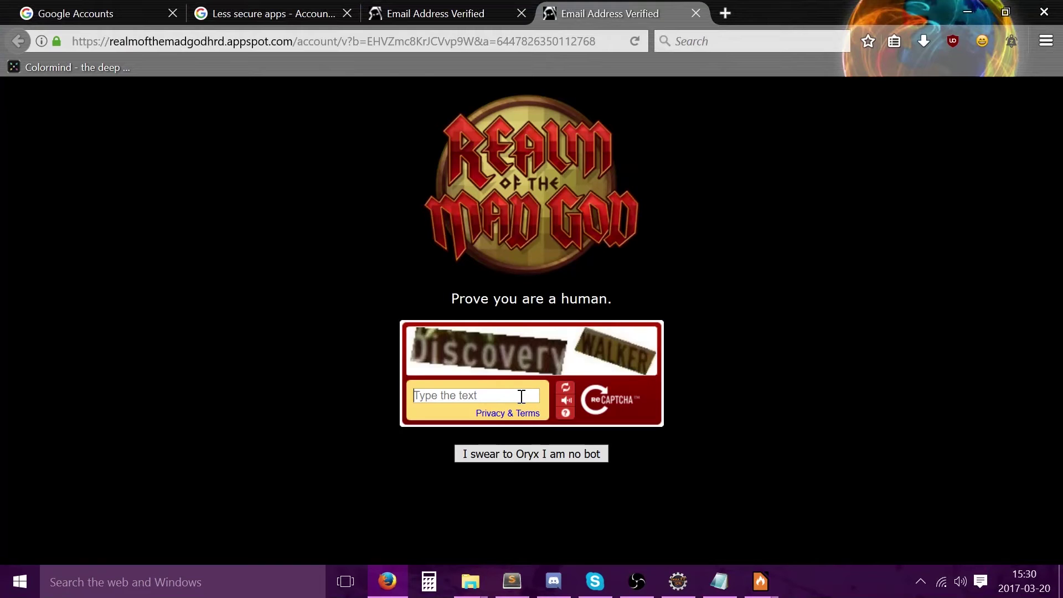
{"action": "type", "text": "dorinhas 13"}
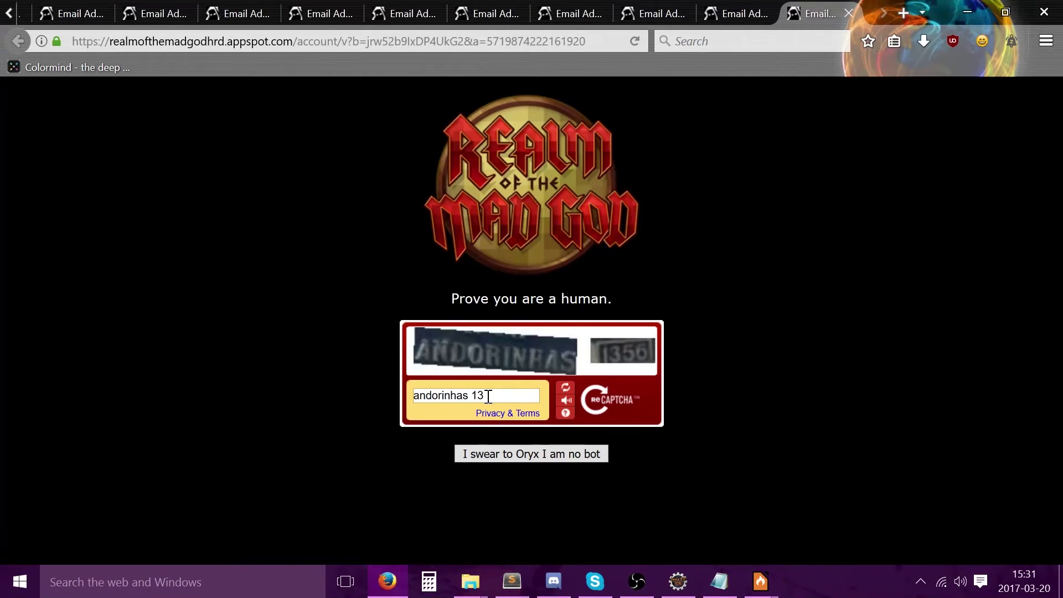
{"action": "type", "text": "56"}
{"action": "key", "text": "Return"}
Answer captchas 'paraiba constanti', 'cefn square', 'rita albert' and 'bbva'.
{"action": "type", "text": "paraiba constanti"}
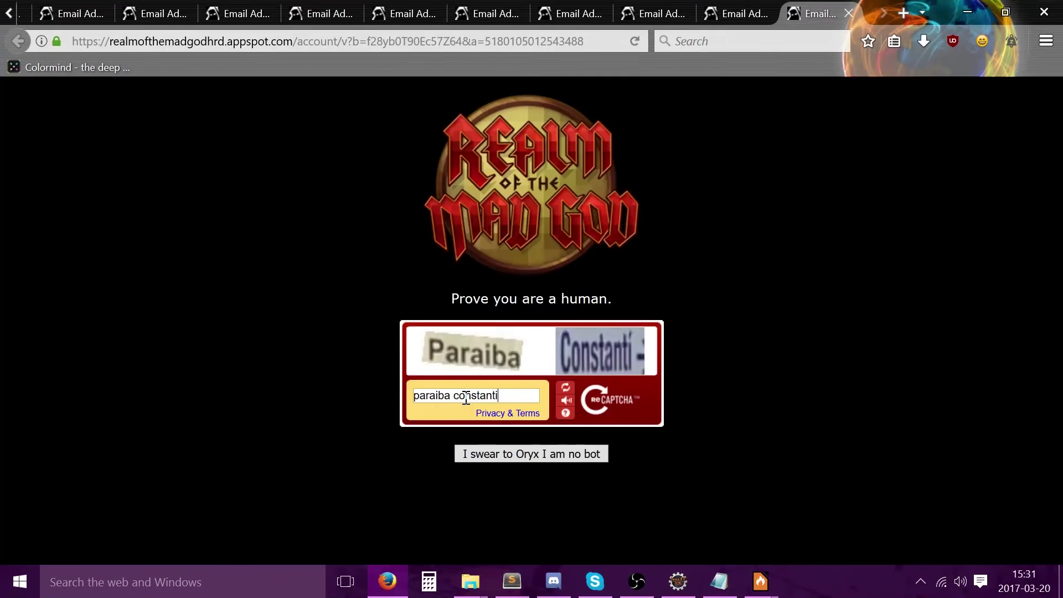
{"action": "key", "text": "Return"}
{"action": "type", "text": "cefn square"}
{"action": "key", "text": "Return"}
{"action": "type", "text": "rita albert"}
{"action": "key", "text": "Return"}
{"action": "type", "text": "bbva"}
{"action": "key", "text": "Return"}
Answer captchas 'samsung allanford', 'fetcher chemin', 'gallery footpath' and start typing 'boul'.
{"action": "type", "text": "sa"}
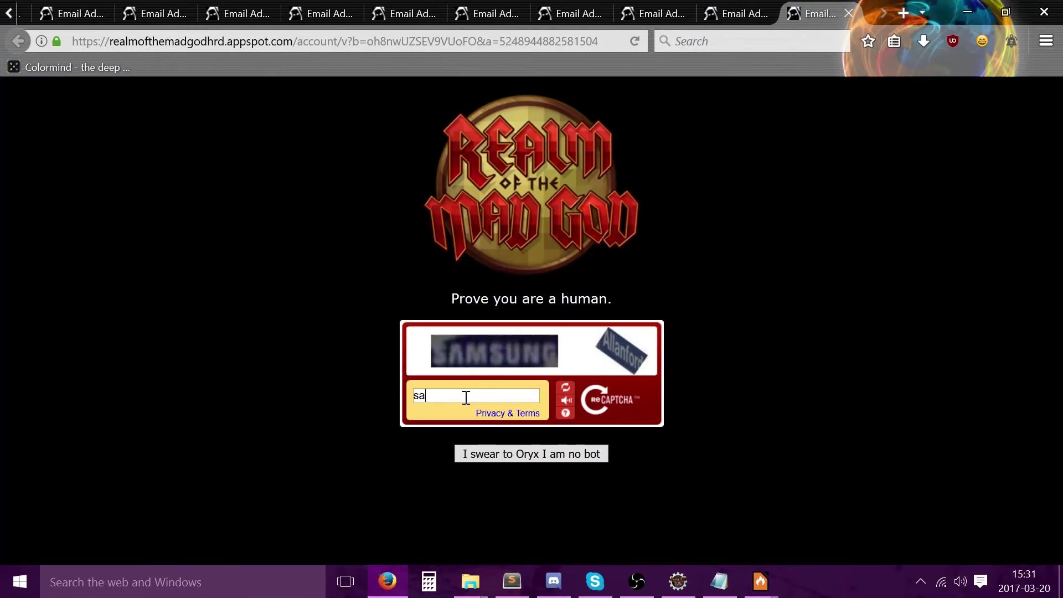
{"action": "type", "text": "msung allanford"}
{"action": "key", "text": "Return"}
{"action": "type", "text": "fetcher chemin"}
{"action": "key", "text": "Return"}
{"action": "type", "text": "gallery footpath"}
{"action": "key", "text": "Return"}
{"action": "type", "text": "boul"}
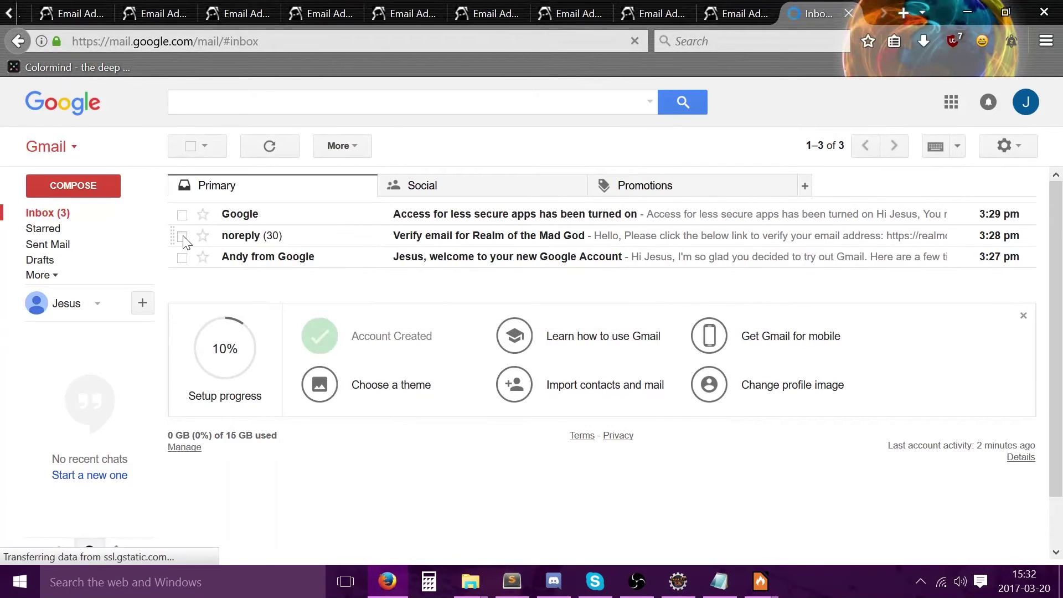
Read the Realm of the Mad God verification email, close Gmail, and show the email-verified tab.
{"action": "left_click", "coordinate": [265, 237]}
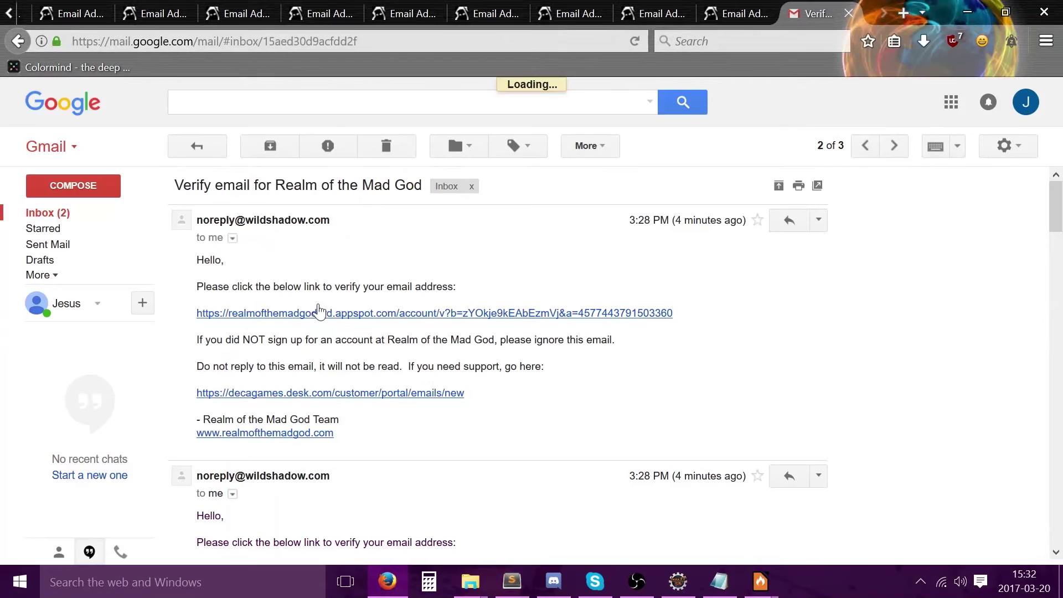
{"action": "left_click", "coordinate": [92, 218]}
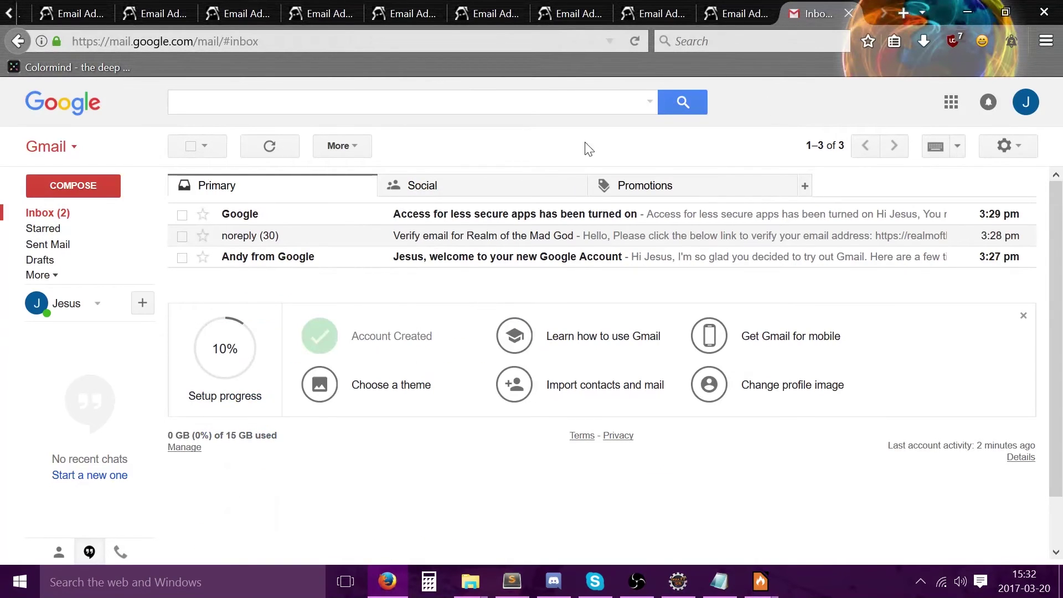
{"action": "left_click", "coordinate": [849, 14]}
{"action": "key", "text": "ctrl+Tab"}
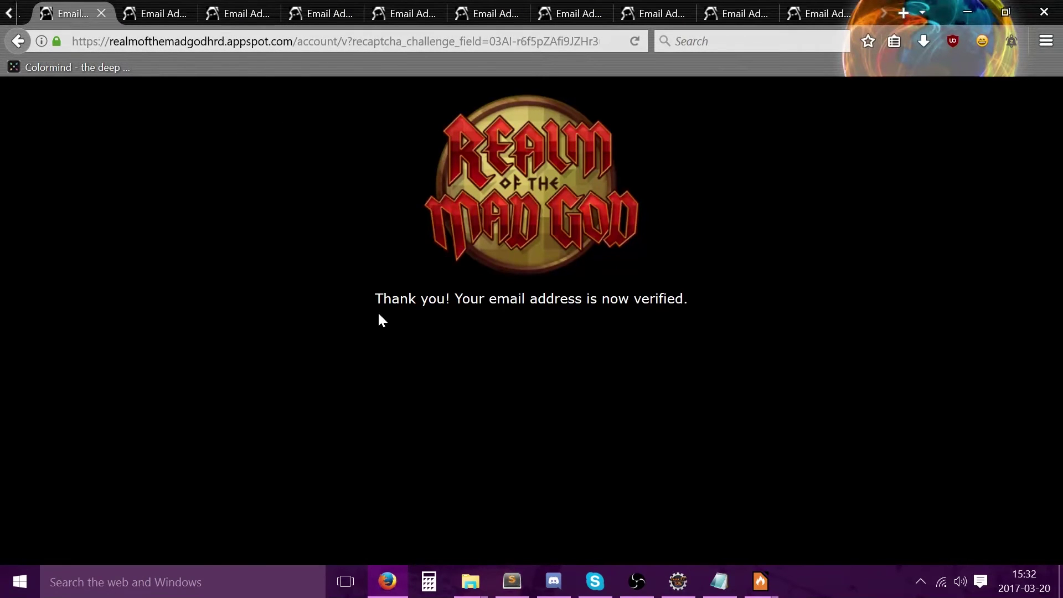
Close several finished email-verified tabs in Firefox and switch to the AVOAC folder window.
{"action": "left_click_drag", "start_coordinate": [379, 299], "coordinate": [723, 302]}
{"action": "left_click", "coordinate": [601, 292]}
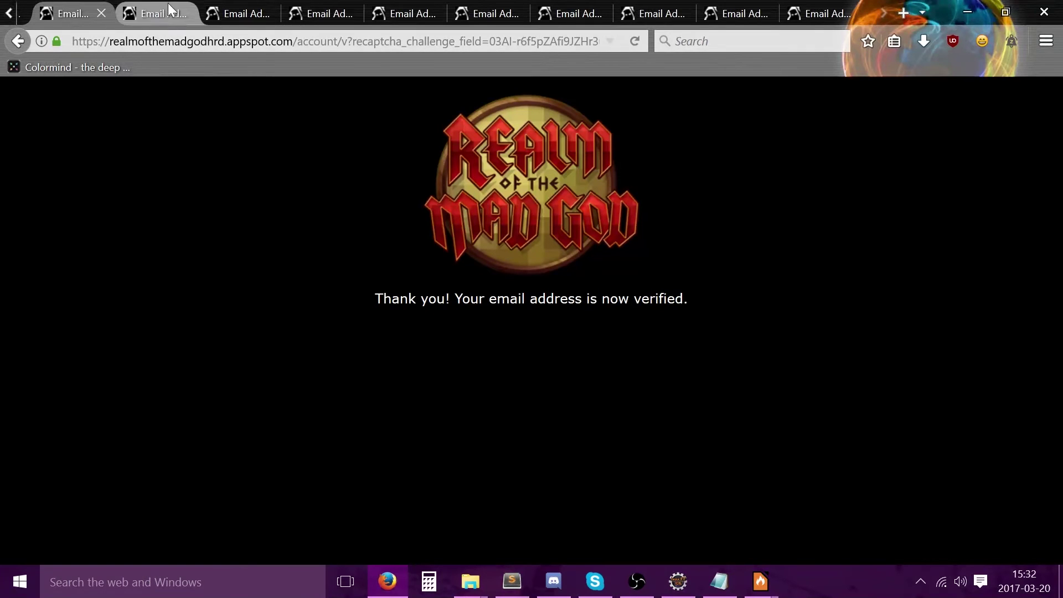
{"action": "left_click", "coordinate": [100, 14]}
{"action": "left_click", "coordinate": [100, 14]}
{"action": "left_click", "coordinate": [99, 14]}
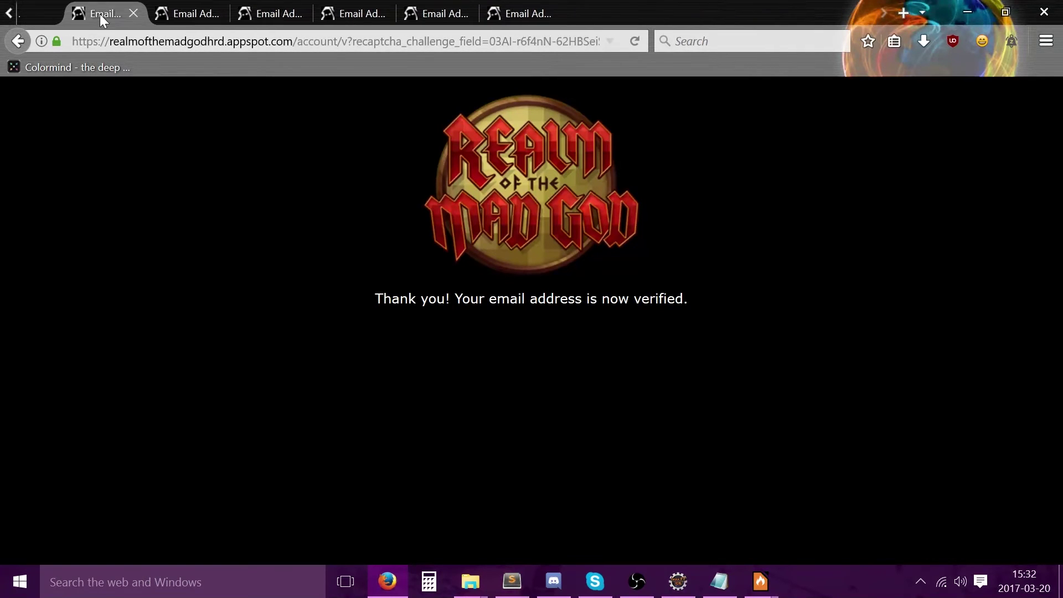
{"action": "left_click", "coordinate": [99, 14]}
{"action": "right_click", "coordinate": [62, 12]}
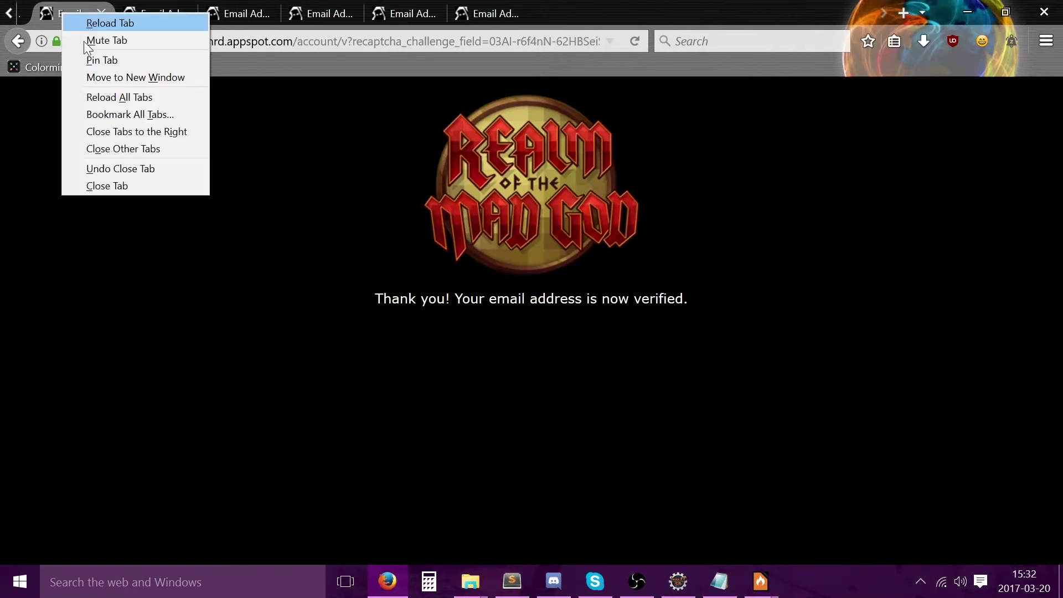
{"action": "left_click", "coordinate": [121, 185]}
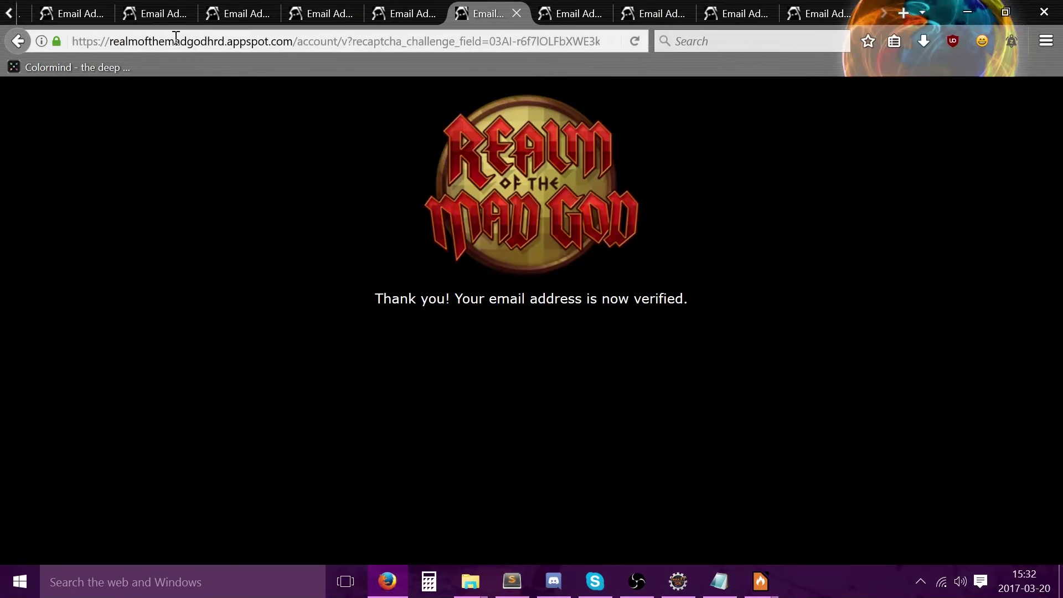
{"action": "right_click", "coordinate": [162, 17]}
{"action": "key", "text": "alt+Tab"}
{"action": "left_click", "coordinate": [371, 248]}
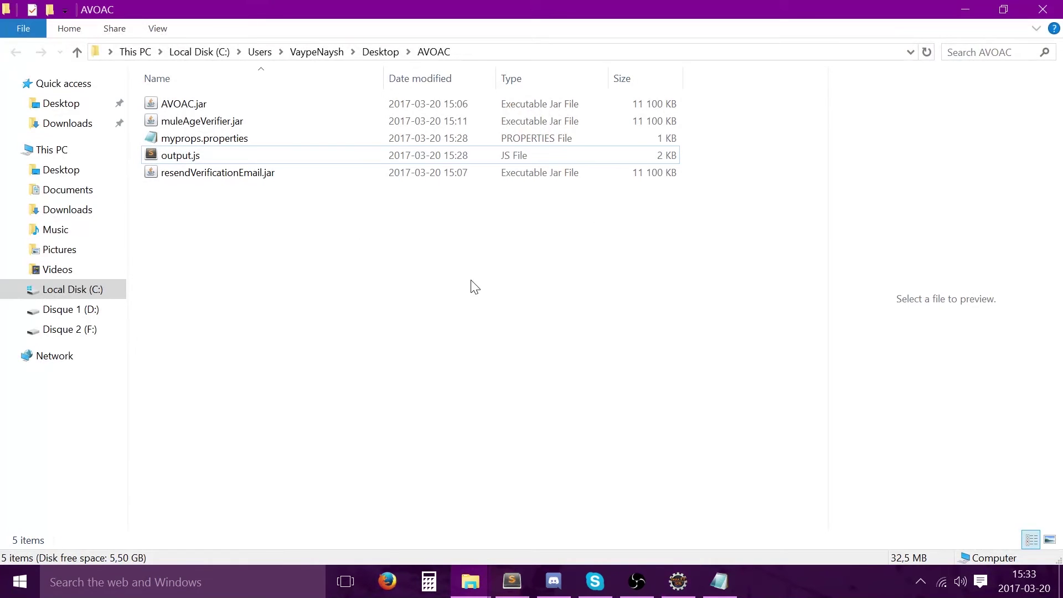
{"action": "double_click", "coordinate": [235, 155]}
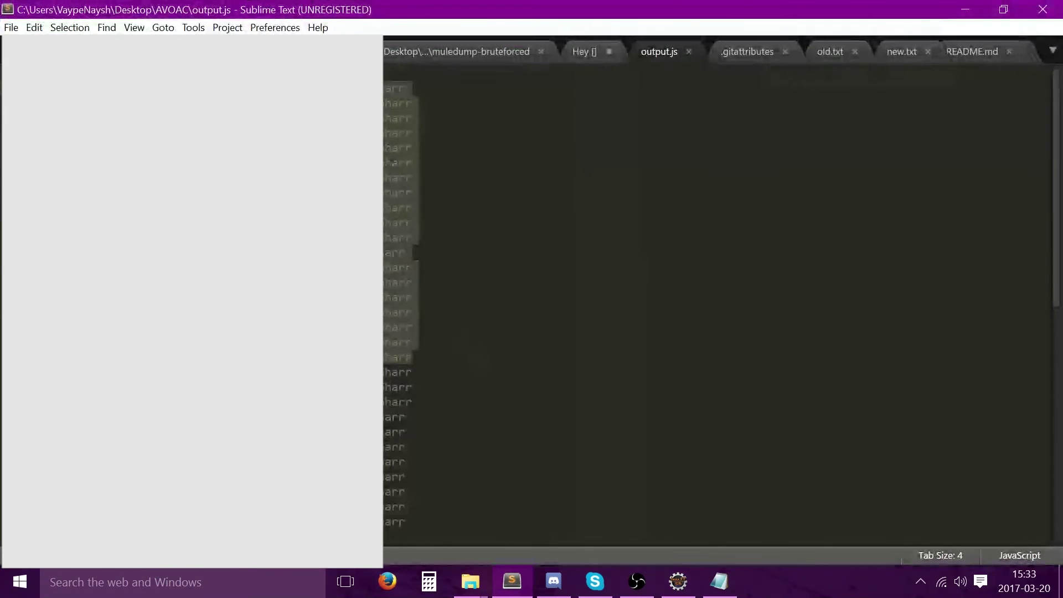
{"action": "left_click", "coordinate": [1038, 14]}
{"action": "left_click", "coordinate": [322, 214]}
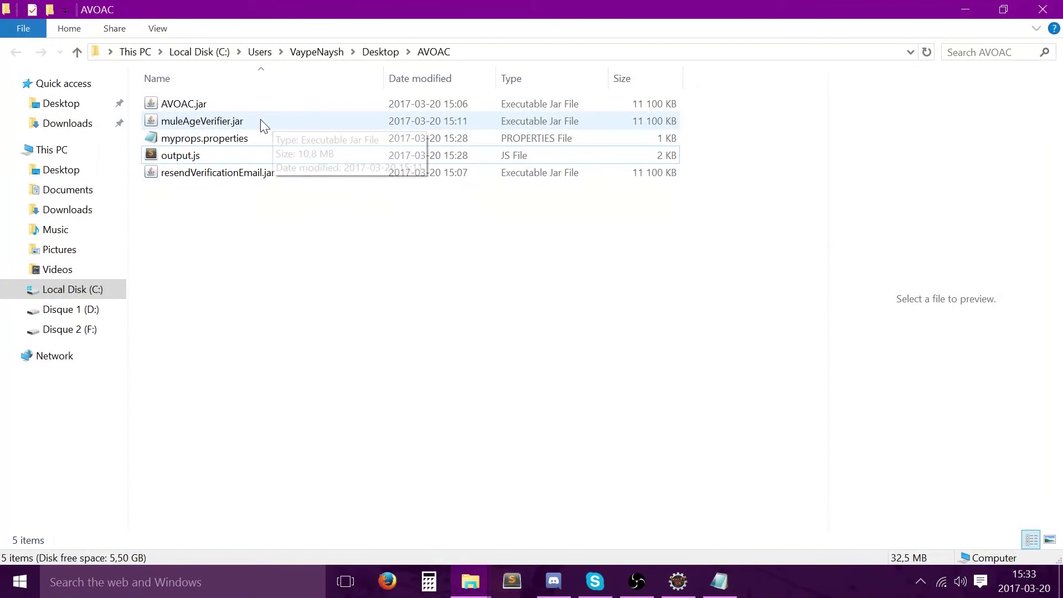
Run muleAgeVerifier.jar on output.js, review the 3 20 2017 creation dates, then close it.
{"action": "left_click", "coordinate": [180, 126]}
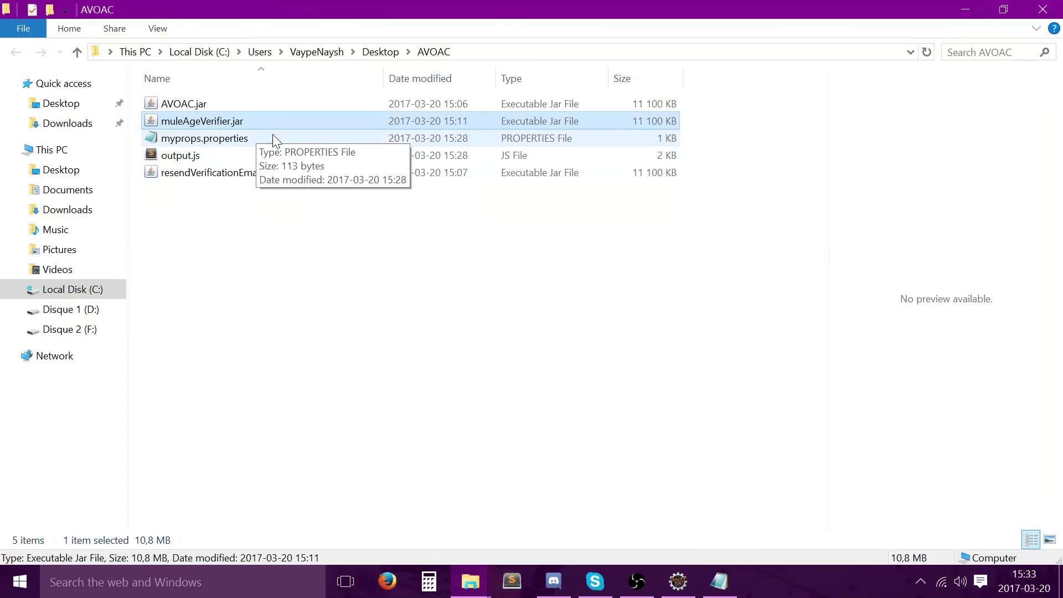
{"action": "mouse_move", "coordinate": [169, 65]}
{"action": "left_mouse_down"}
{"action": "mouse_move", "coordinate": [445, 159]}
{"action": "mouse_move", "coordinate": [417, 141]}
{"action": "left_mouse_up"}
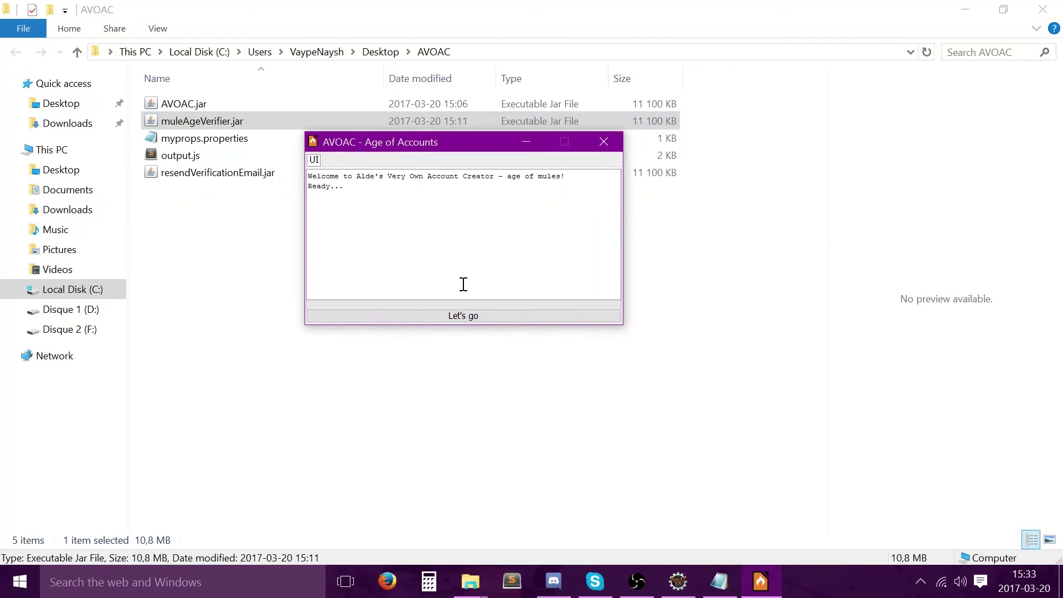
{"action": "left_click", "coordinate": [434, 316]}
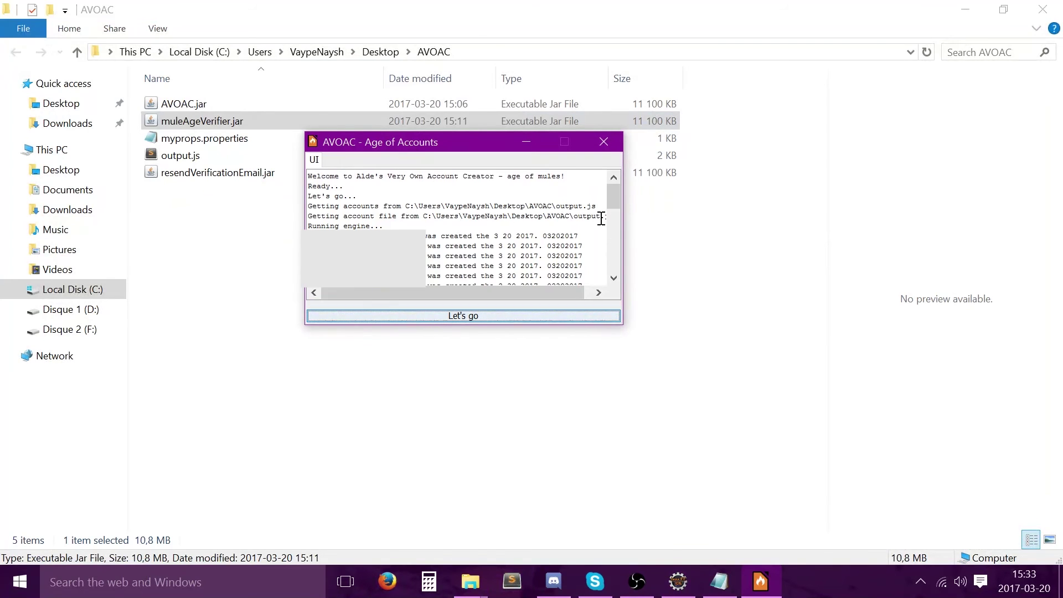
{"action": "mouse_move", "coordinate": [614, 194]}
{"action": "left_mouse_down"}
{"action": "mouse_move", "coordinate": [611, 265]}
{"action": "mouse_move", "coordinate": [612, 243]}
{"action": "left_mouse_up"}
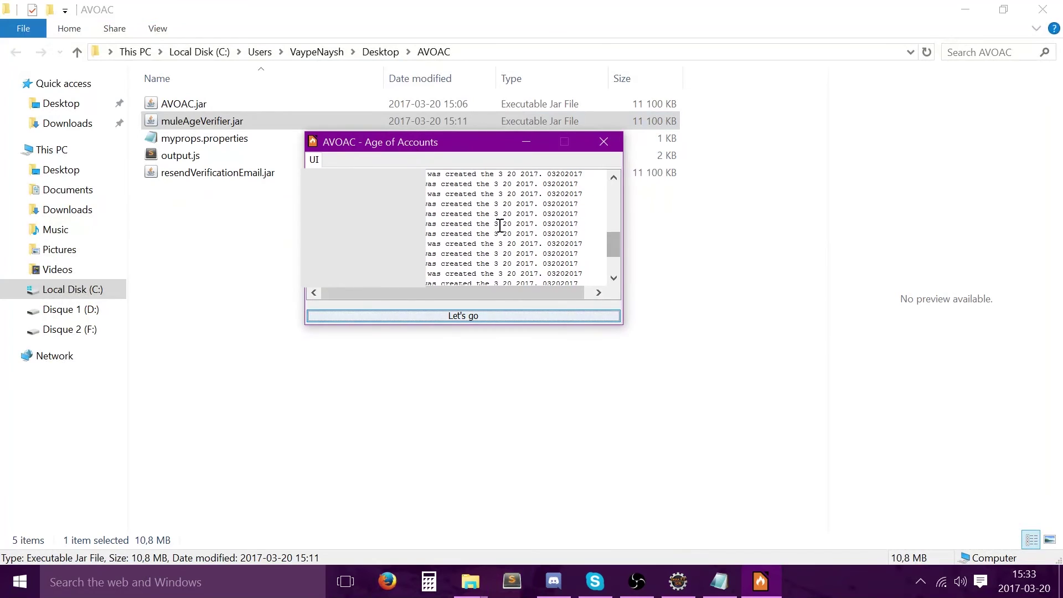
{"action": "left_click_drag", "start_coordinate": [490, 214], "coordinate": [535, 216]}
{"action": "left_click", "coordinate": [522, 214]}
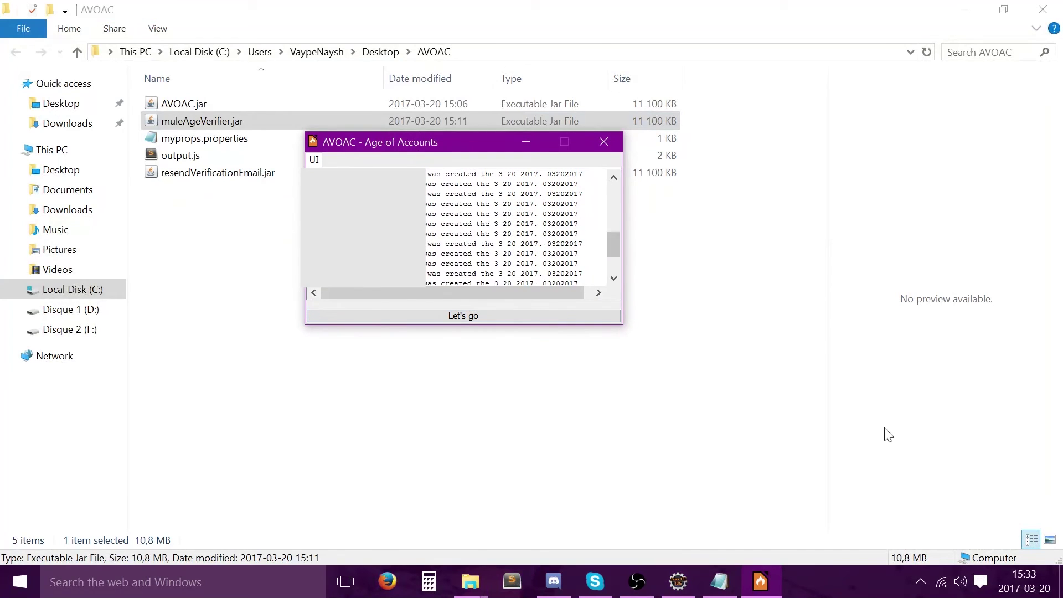
{"action": "scroll", "coordinate": [481, 266], "scroll_direction": "up", "scroll_amount": 10}
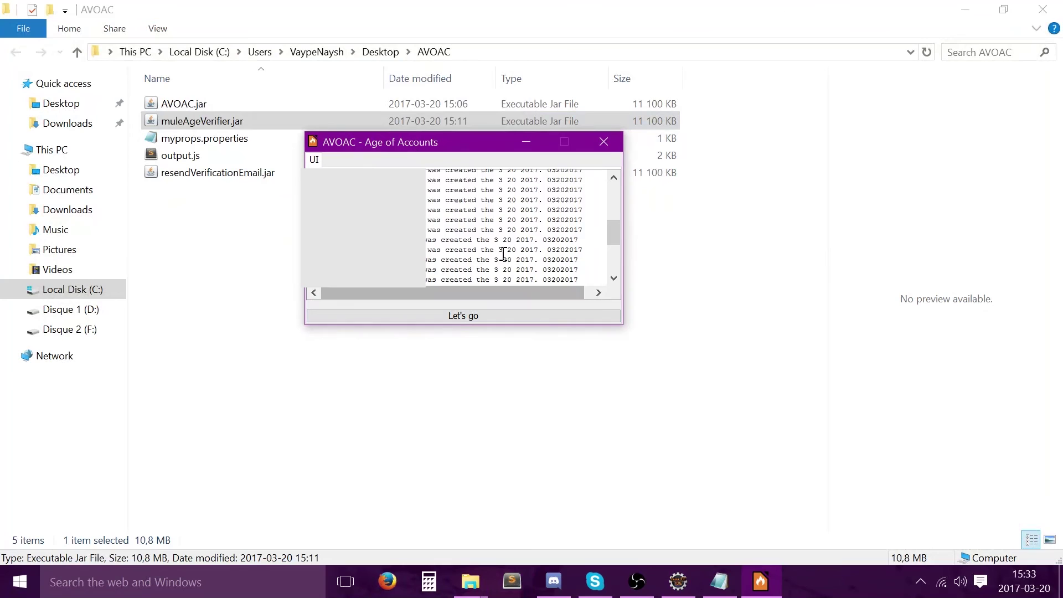
{"action": "left_click", "coordinate": [604, 142]}
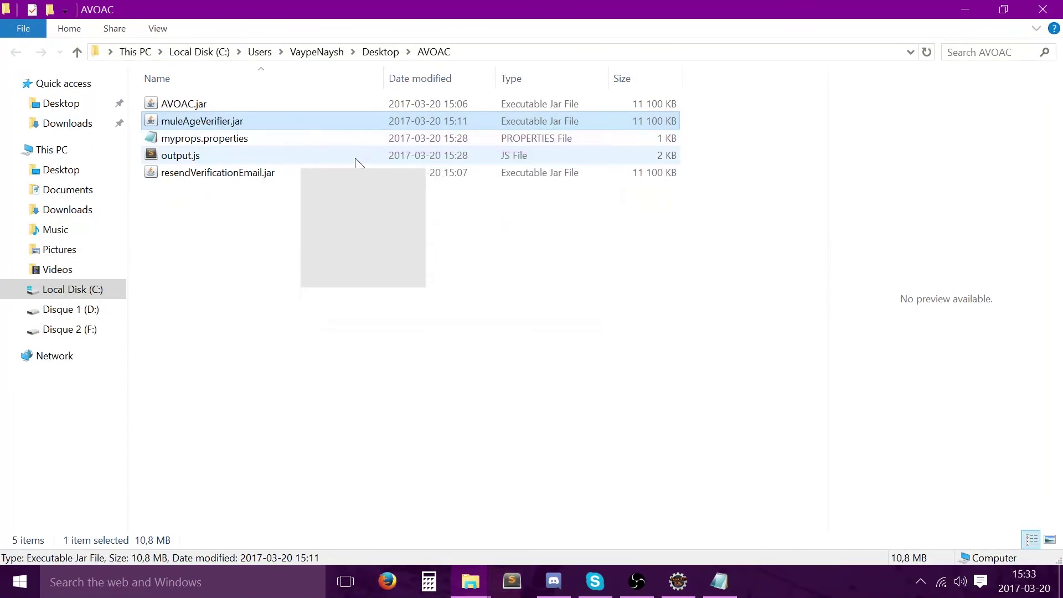
Launch resendVerificationEmail.jar and run the verification resend for 30 mules.
{"action": "left_click", "coordinate": [201, 173]}
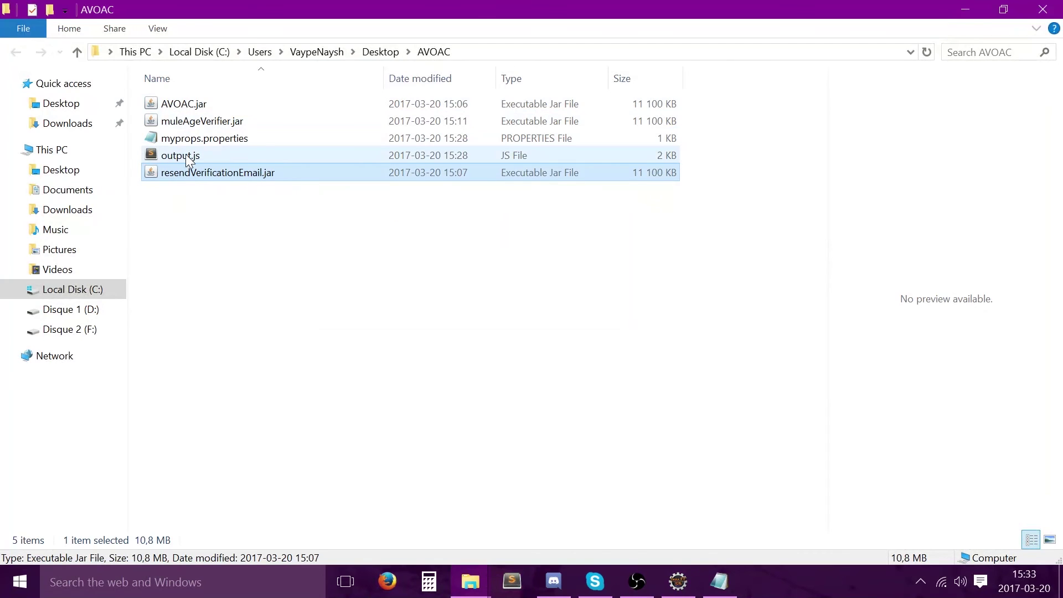
{"action": "key", "text": "Return"}
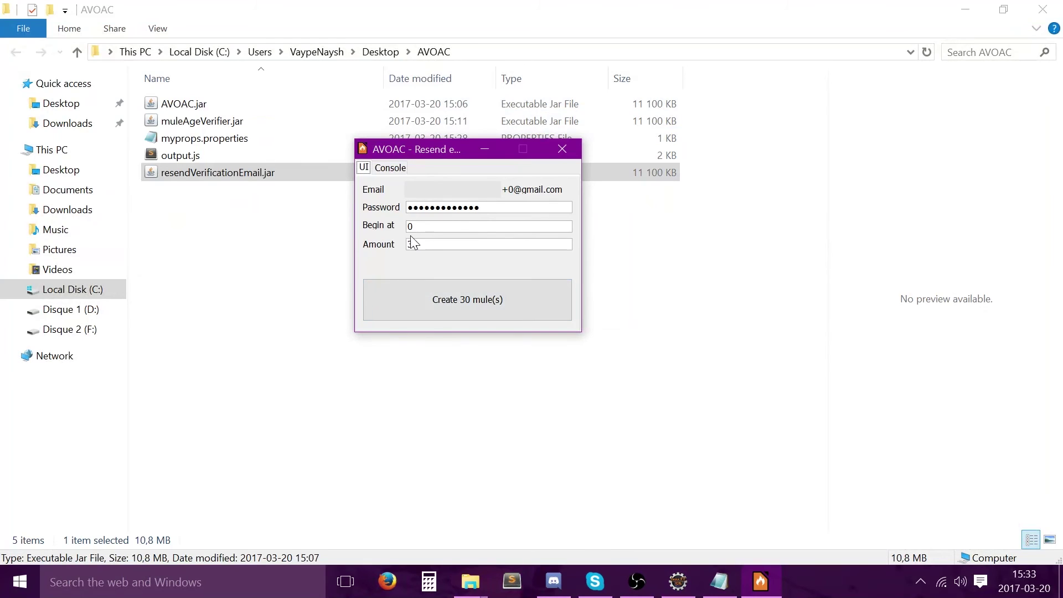
{"action": "left_click", "coordinate": [475, 298]}
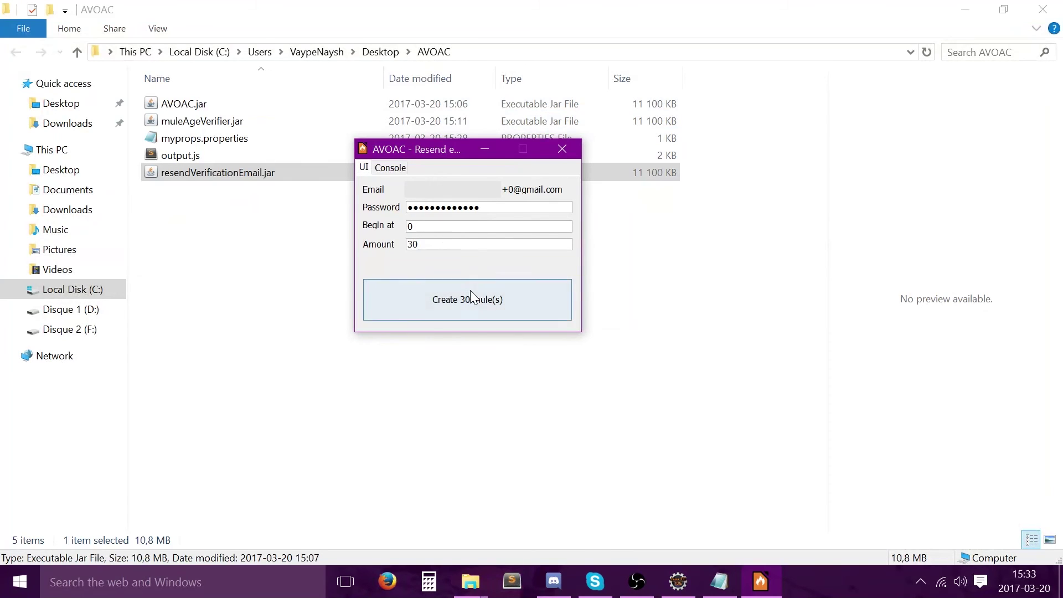
Review the Console log's list-index errors, then close the resend tool.
{"action": "left_click", "coordinate": [393, 166]}
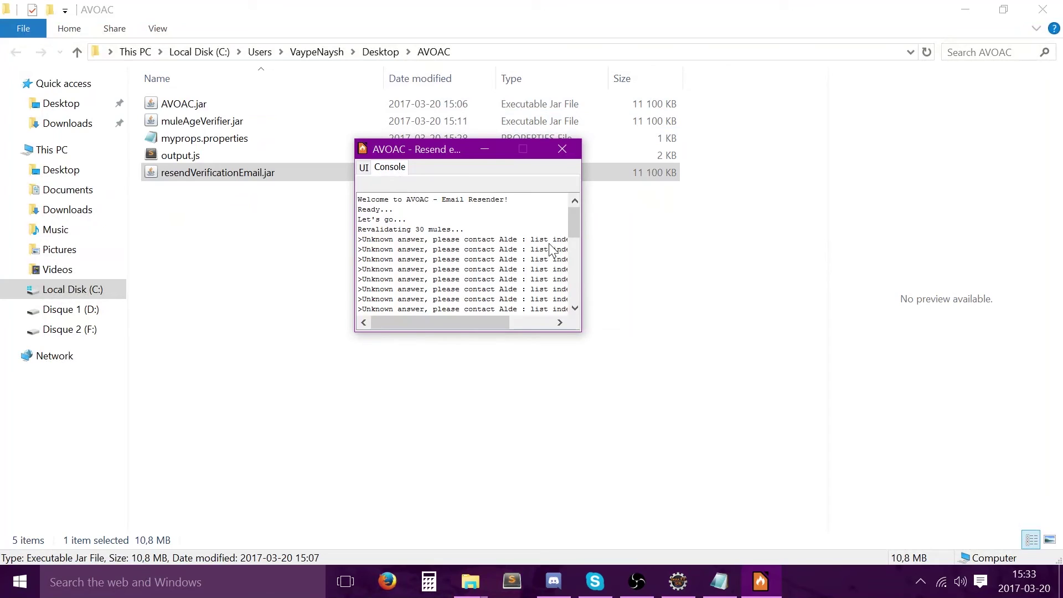
{"action": "left_click_drag", "start_coordinate": [499, 323], "coordinate": [550, 327]}
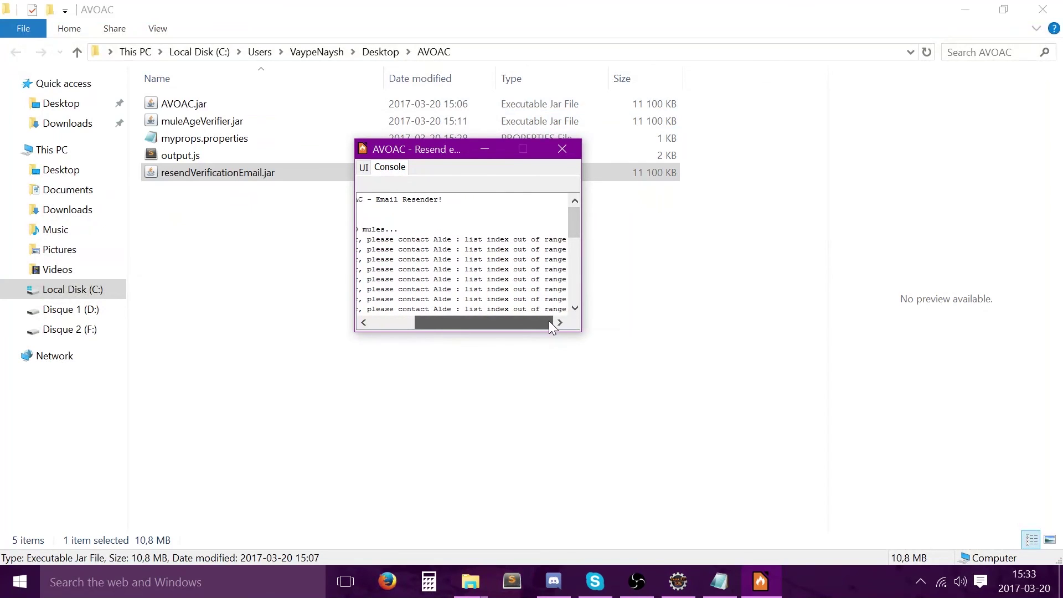
{"action": "left_click_drag", "start_coordinate": [571, 228], "coordinate": [573, 310]}
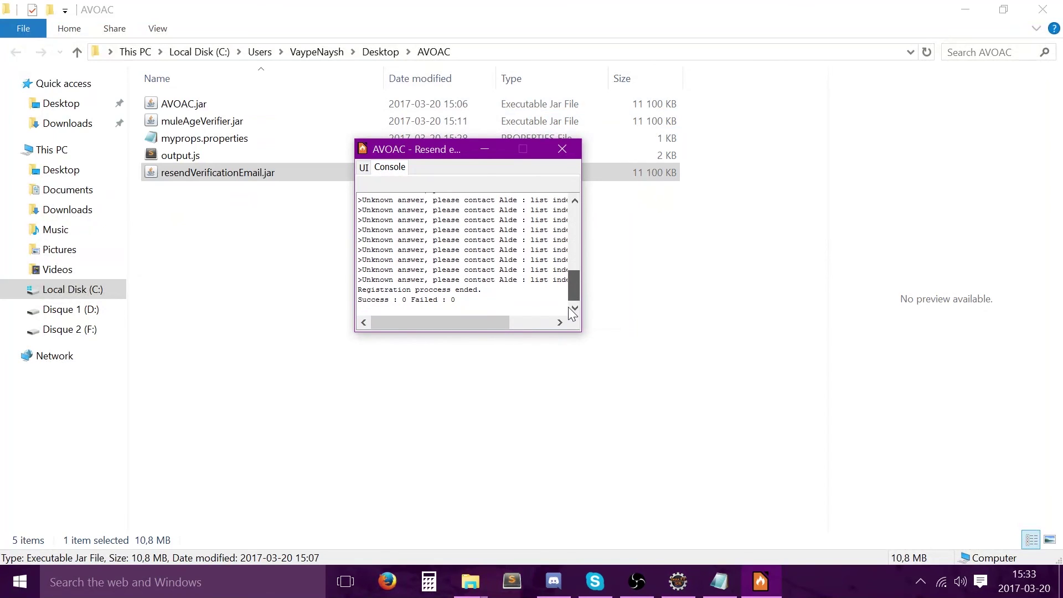
{"action": "mouse_move", "coordinate": [507, 323]}
{"action": "left_mouse_down"}
{"action": "mouse_move", "coordinate": [556, 327]}
{"action": "mouse_move", "coordinate": [510, 325]}
{"action": "left_mouse_up"}
{"action": "left_click_drag", "start_coordinate": [574, 285], "coordinate": [575, 199]}
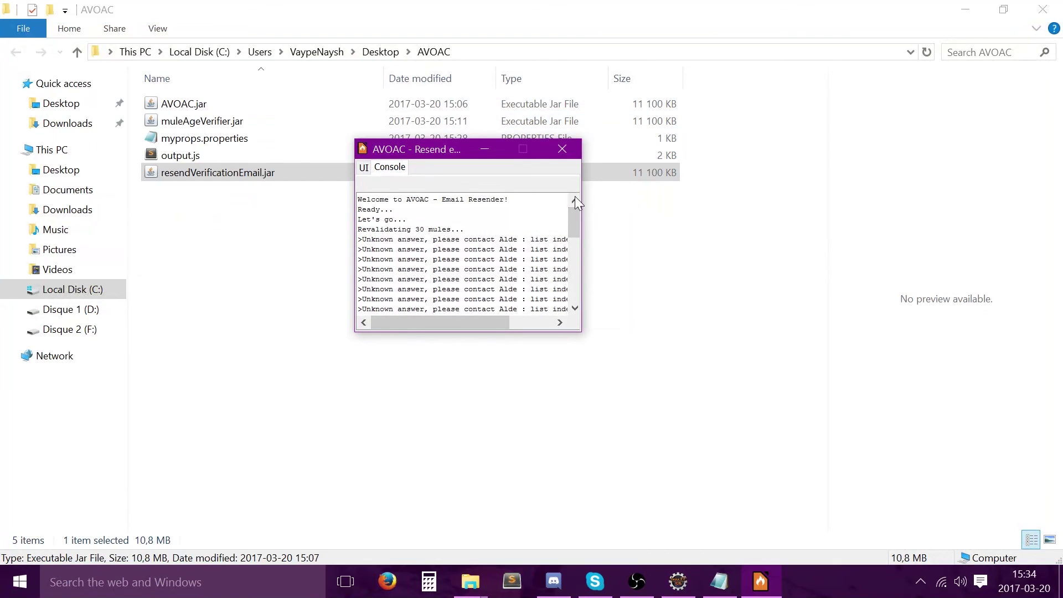
{"action": "left_click", "coordinate": [365, 168]}
{"action": "left_click", "coordinate": [562, 148]}
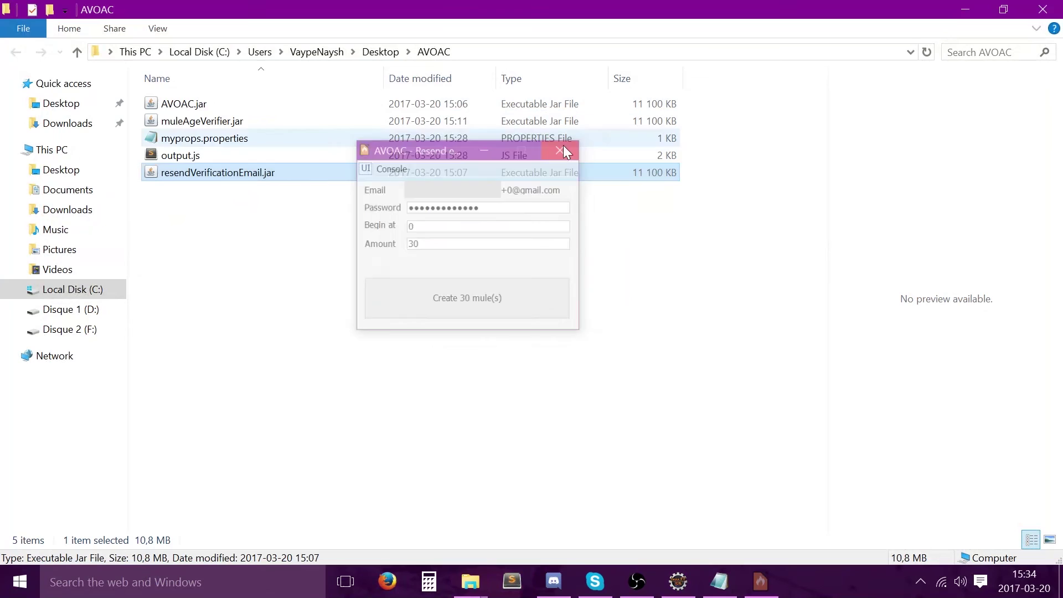
Delete resendVerificationEmail.jar from the AVOAC folder.
{"action": "right_click", "coordinate": [222, 171]}
{"action": "left_click", "coordinate": [280, 370]}
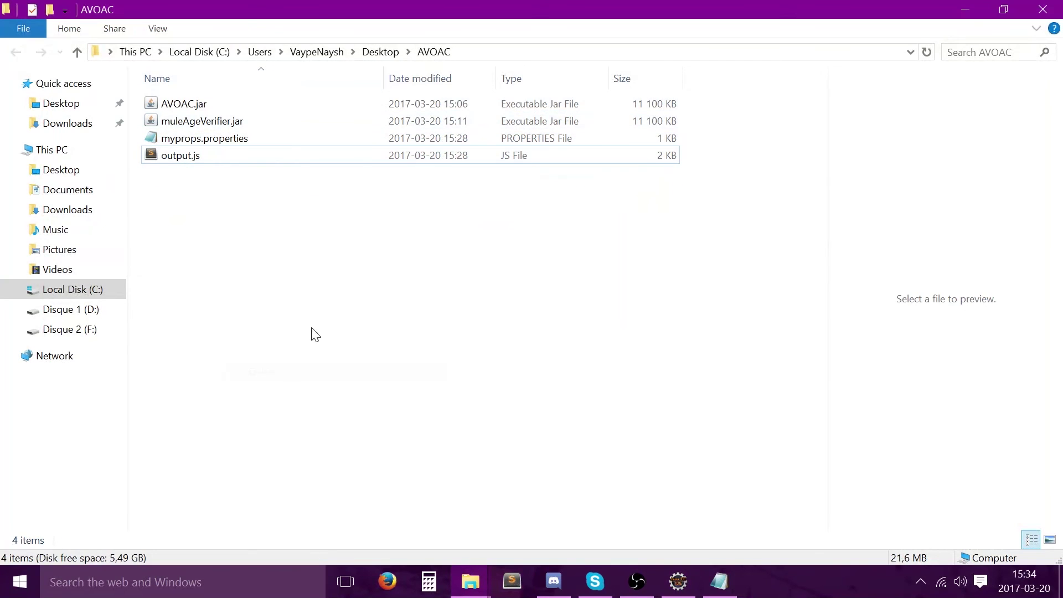
{"action": "mouse_move", "coordinate": [265, 240]}
{"action": "left_mouse_down"}
{"action": "mouse_move", "coordinate": [182, 53]}
{"action": "mouse_move", "coordinate": [263, 241]}
{"action": "left_mouse_up"}
Reselect resendVerificationEmail.jar in the folder and switch to Firefox.
{"action": "left_click", "coordinate": [637, 582]}
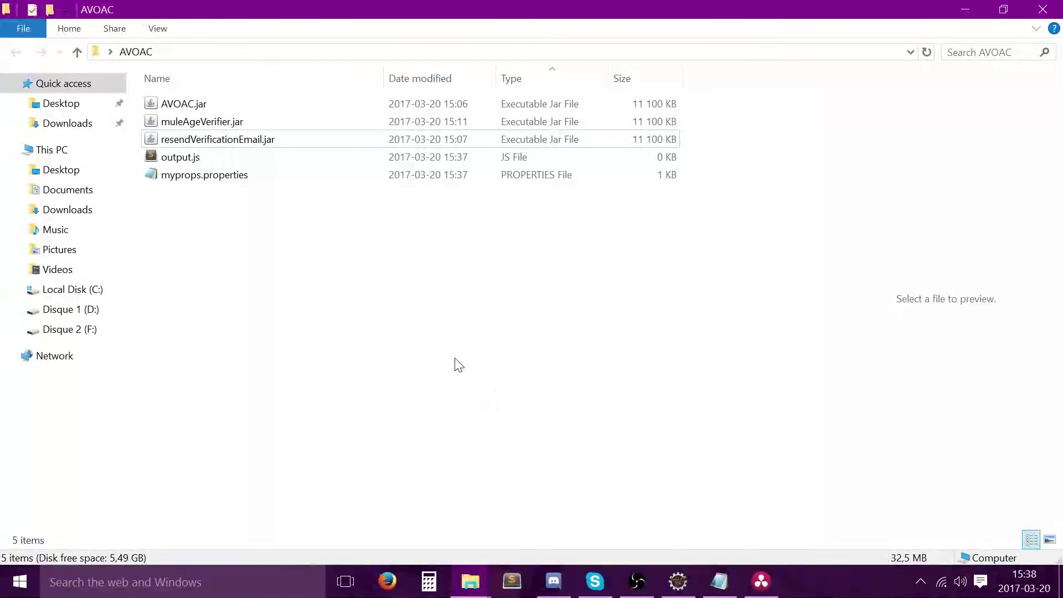
{"action": "left_click", "coordinate": [229, 145]}
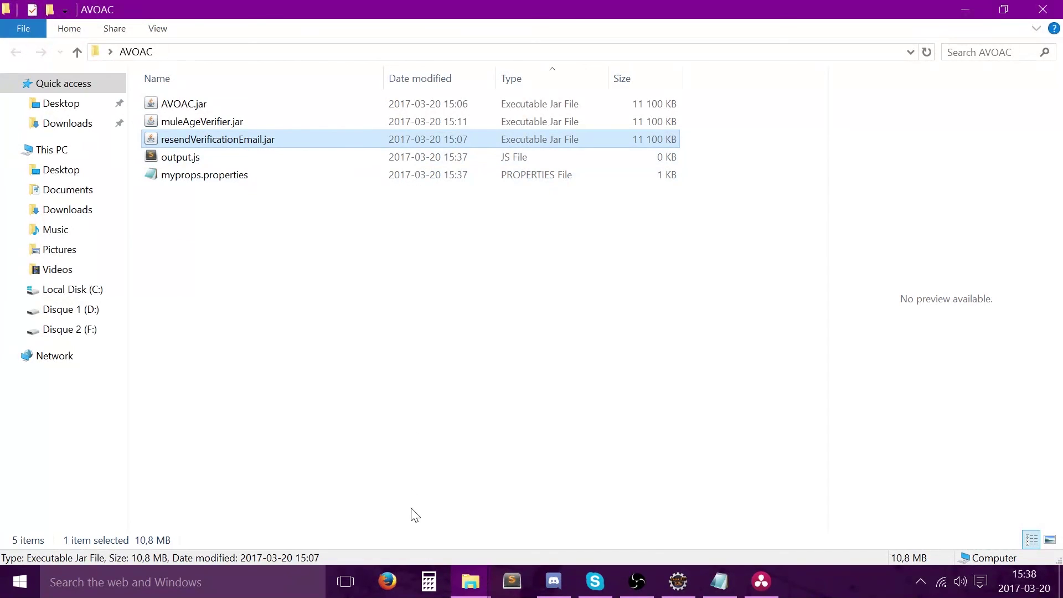
{"action": "left_click", "coordinate": [402, 581]}
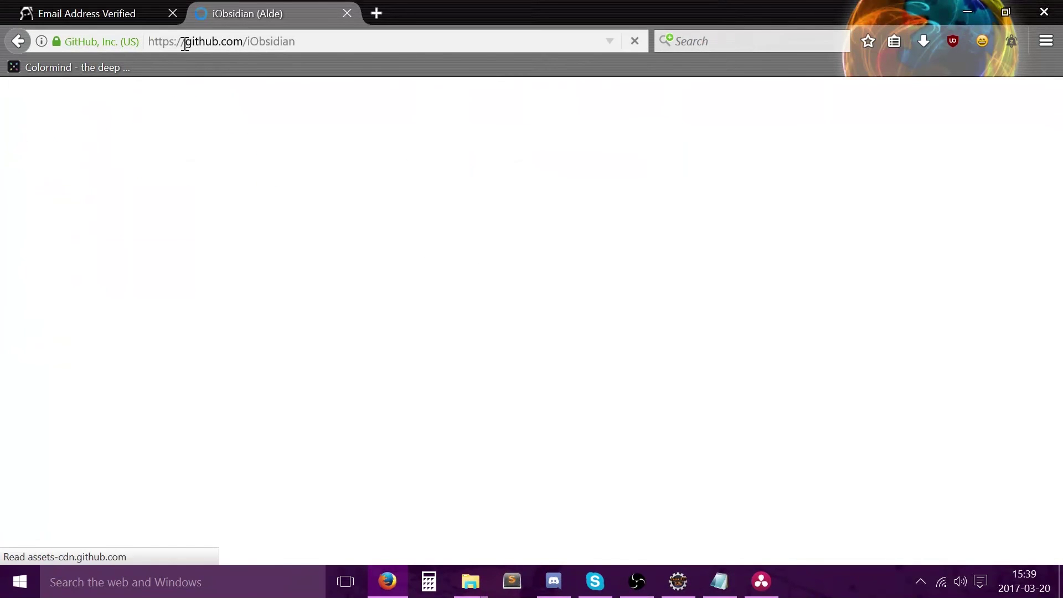
Select the author's GitHub profile address and show its Repositories list.
{"action": "left_click_drag", "start_coordinate": [185, 41], "coordinate": [314, 38]}
{"action": "left_click", "coordinate": [455, 182]}
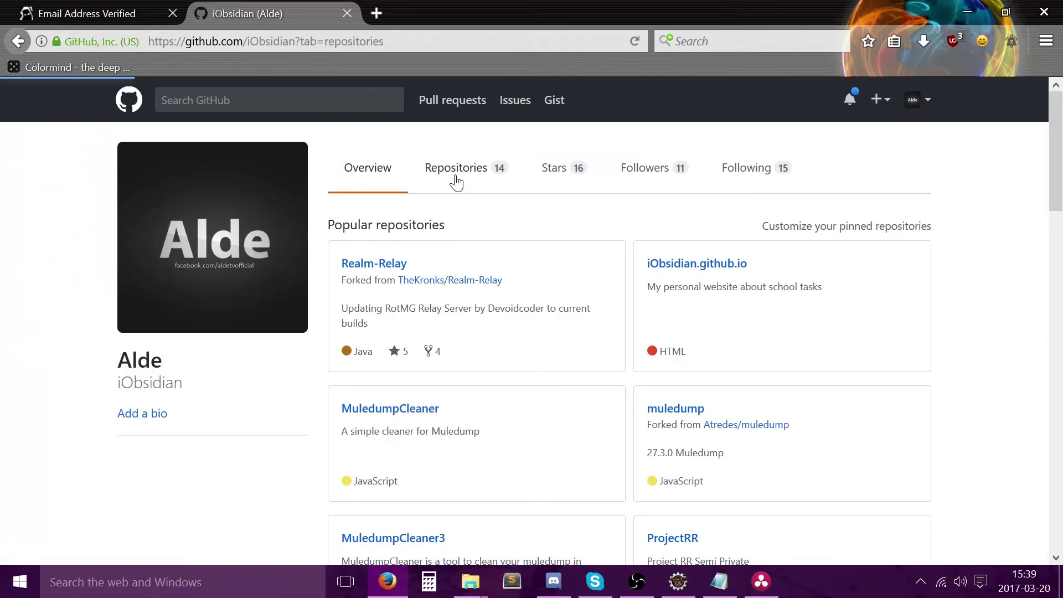